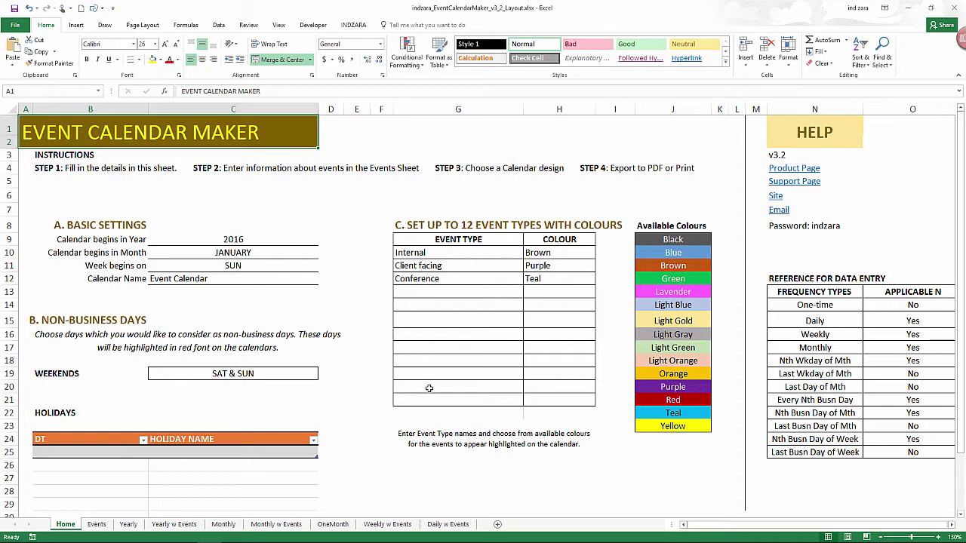
# - View the Events sheet's list of Team Meeting, Stakeholder Update and Conference events
pyautogui.click(96, 526)
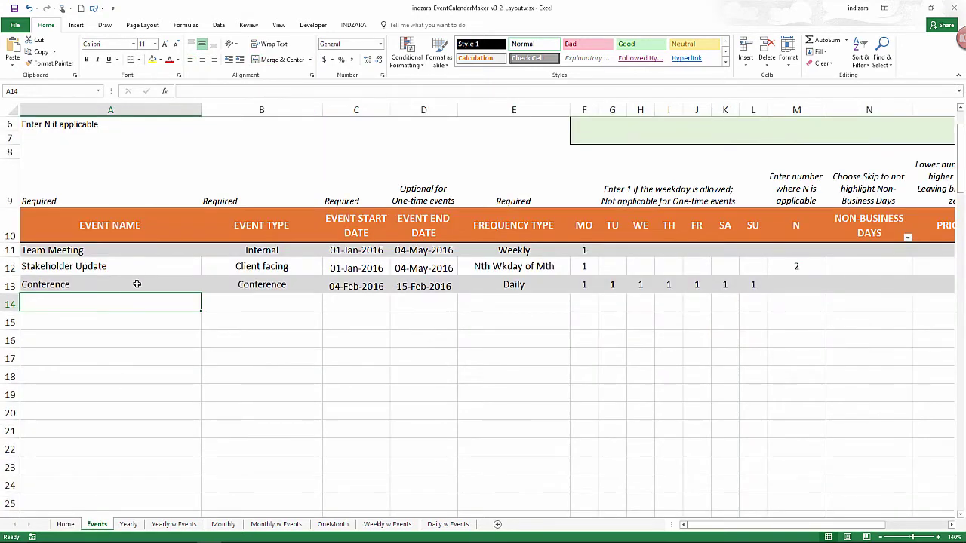
pyautogui.scroll(2, 136, 284)
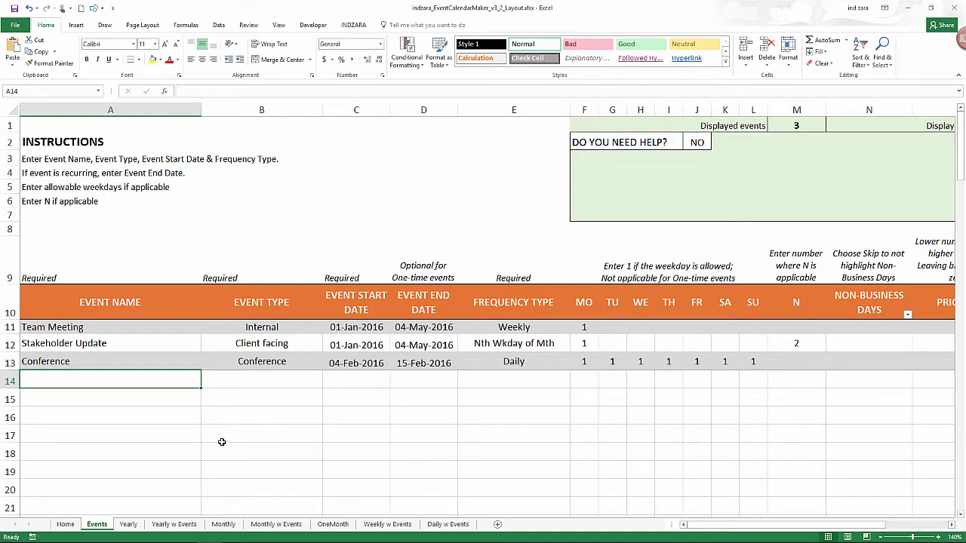
# - Browse the Yearly and Yearly w Events sheets, then scroll through the Monthly calendar
pyautogui.click(128, 526)
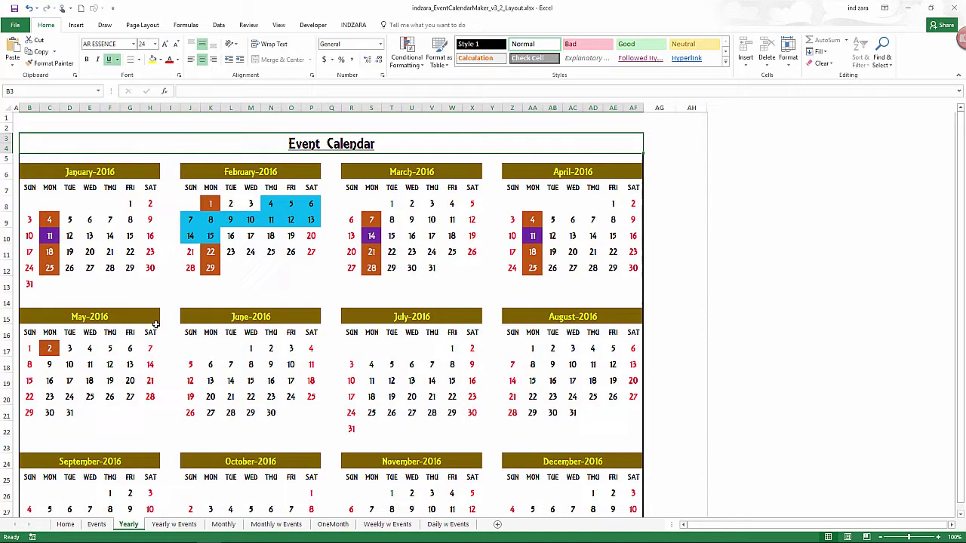
pyautogui.click(180, 527)
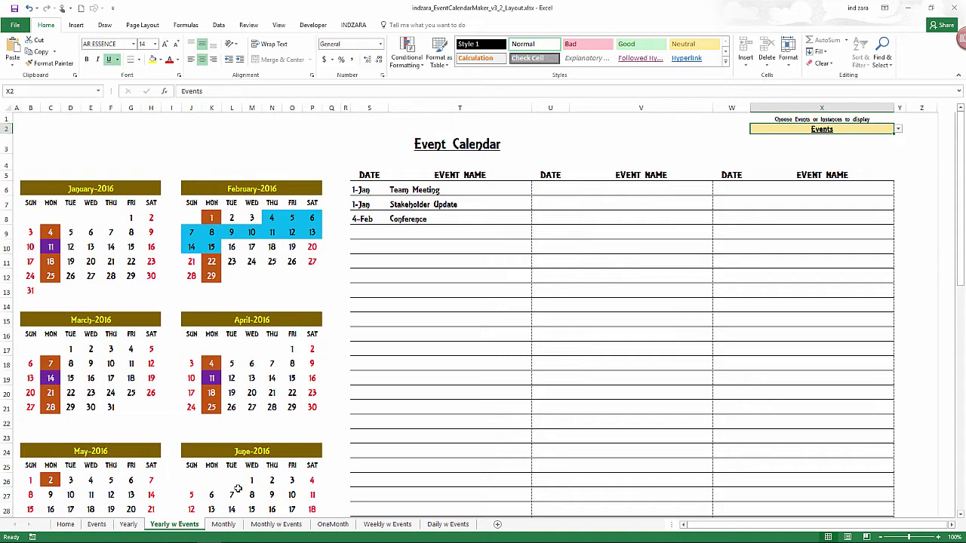
pyautogui.click(224, 524)
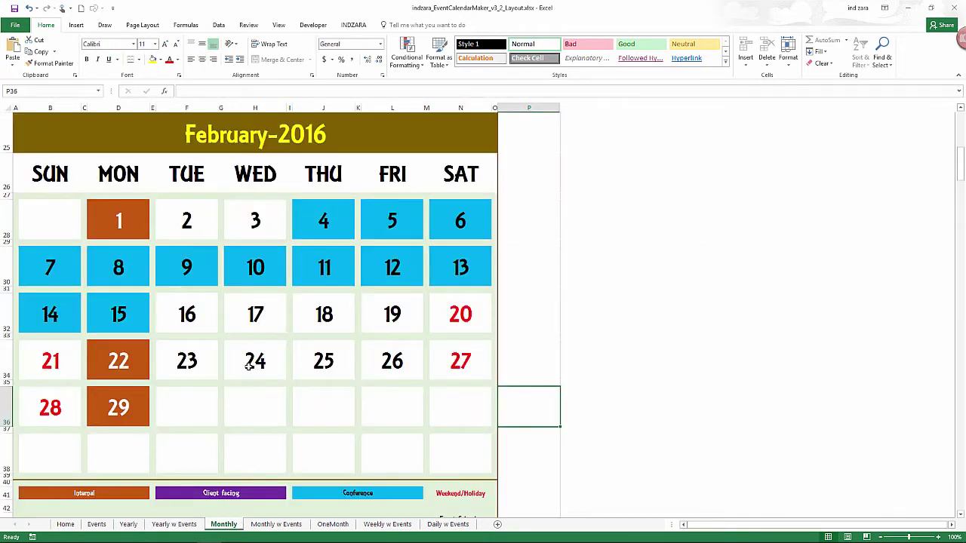
pyautogui.scroll(-2, 249, 365)
pyautogui.scroll(3, 249, 354)
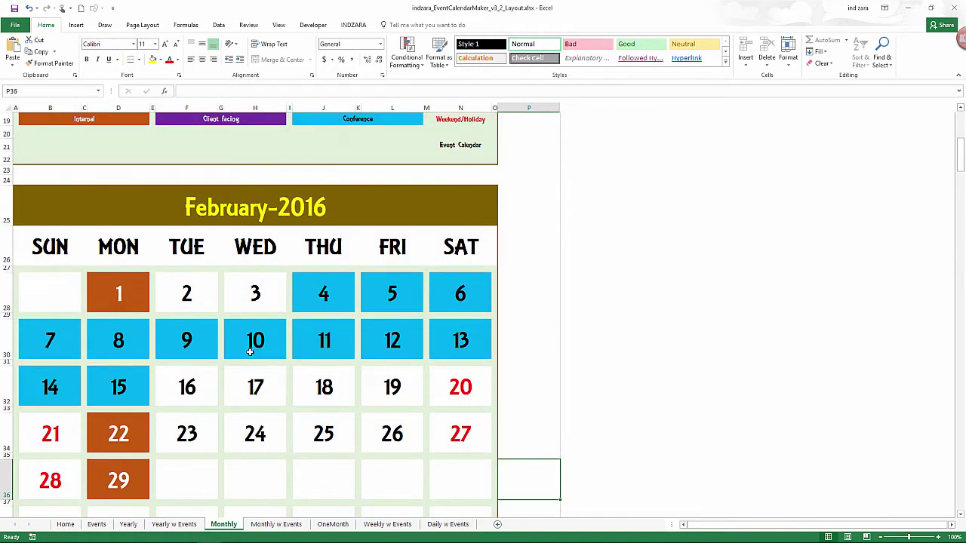
pyautogui.scroll(2, 250, 352)
pyautogui.scroll(-2, 252, 366)
# - Browse the Monthly w Events, OneMonth, Weekly w Events and Daily w Events calendars, ending on the weekly view
pyautogui.click(276, 525)
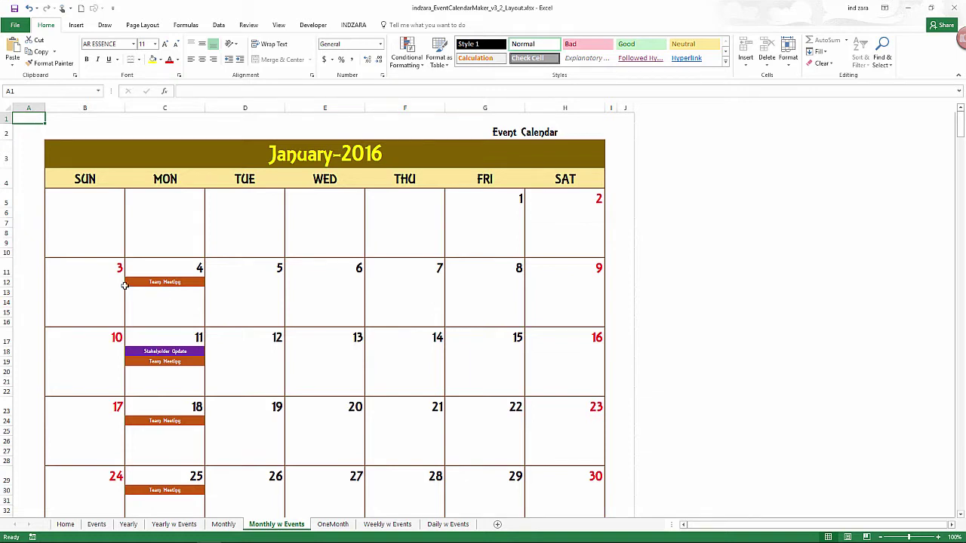
pyautogui.scroll(-2, 169, 297)
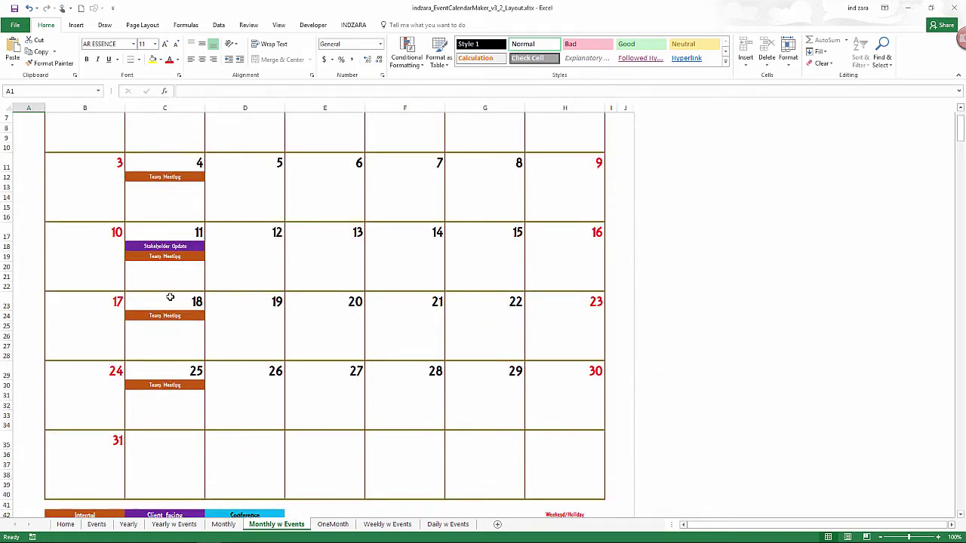
pyautogui.scroll(2, 169, 296)
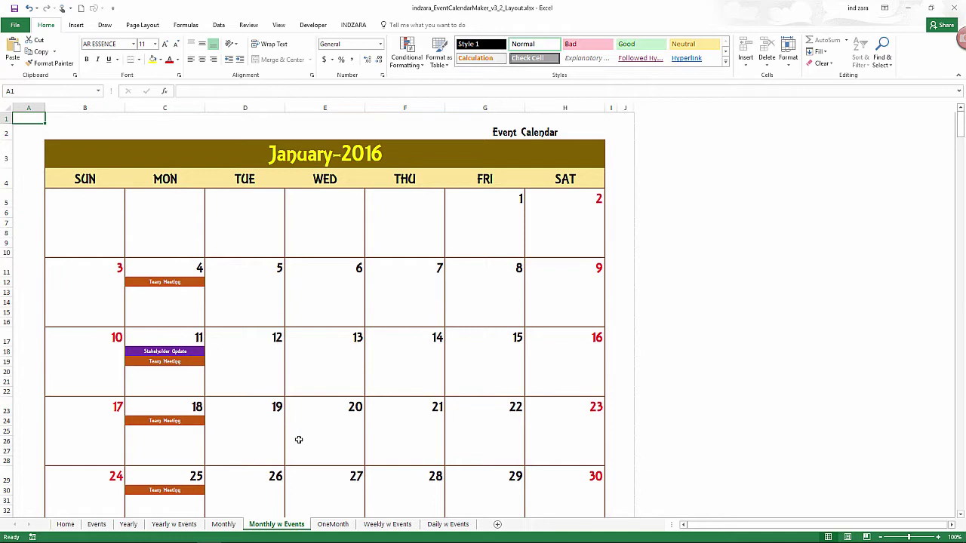
pyautogui.click(341, 523)
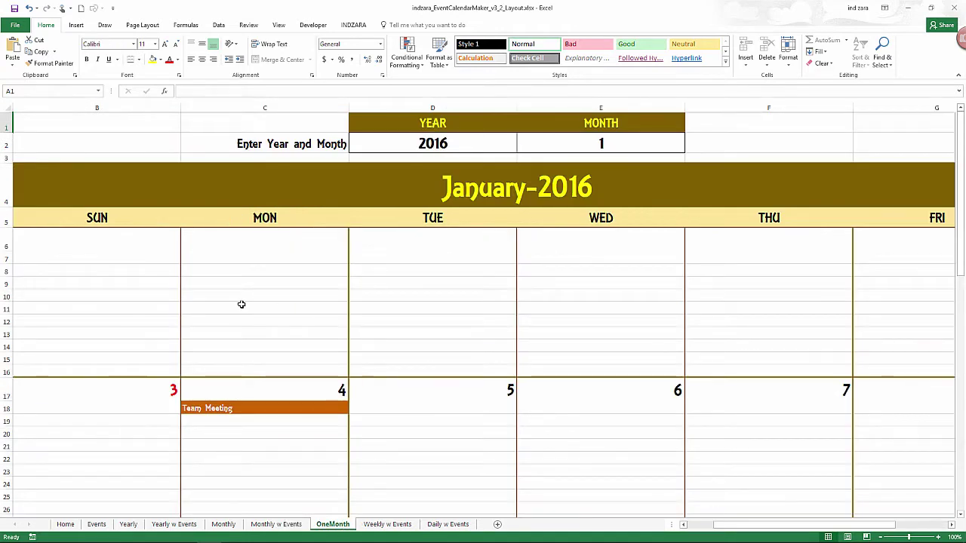
pyautogui.scroll(-1, 241, 310)
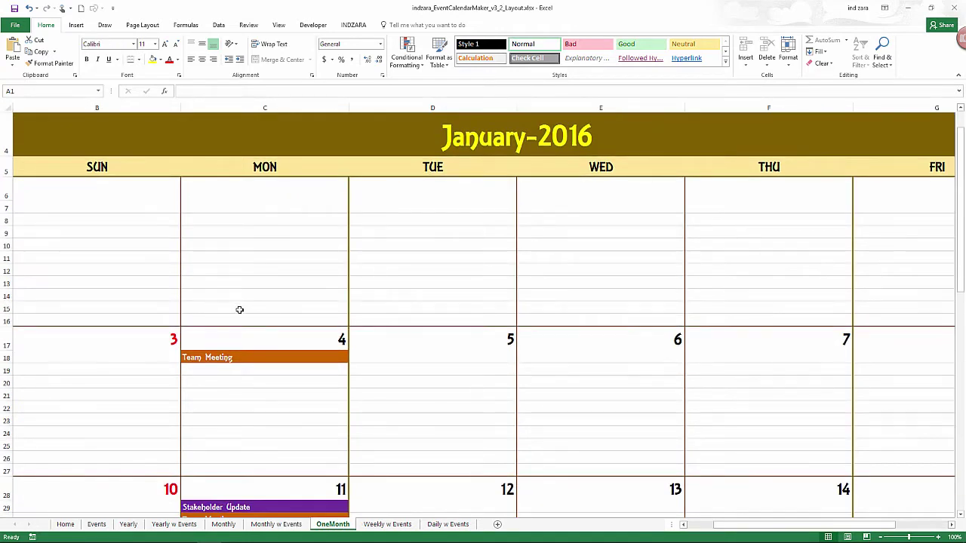
pyautogui.scroll(-1, 239, 309)
pyautogui.moveTo(209, 272); pyautogui.dragTo(219, 376)
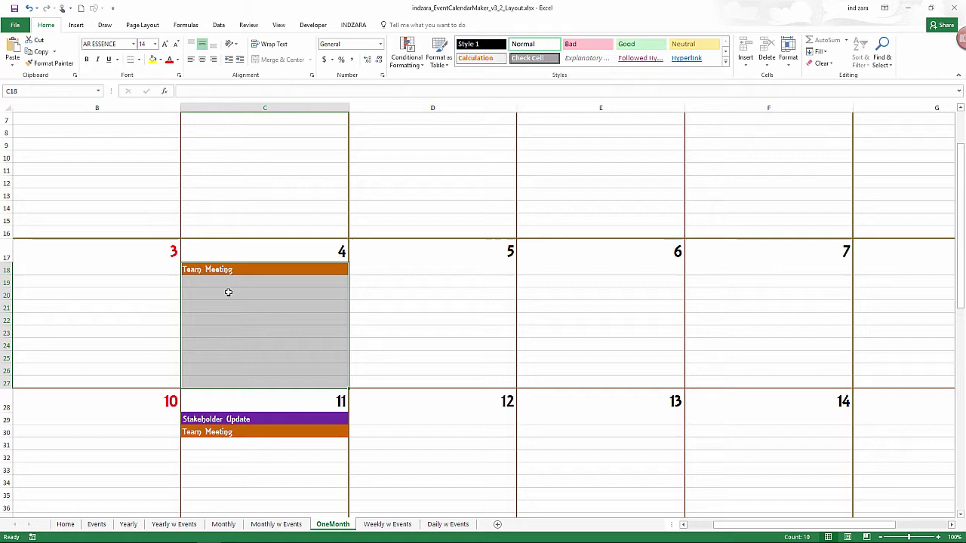
pyautogui.scroll(2, 285, 335)
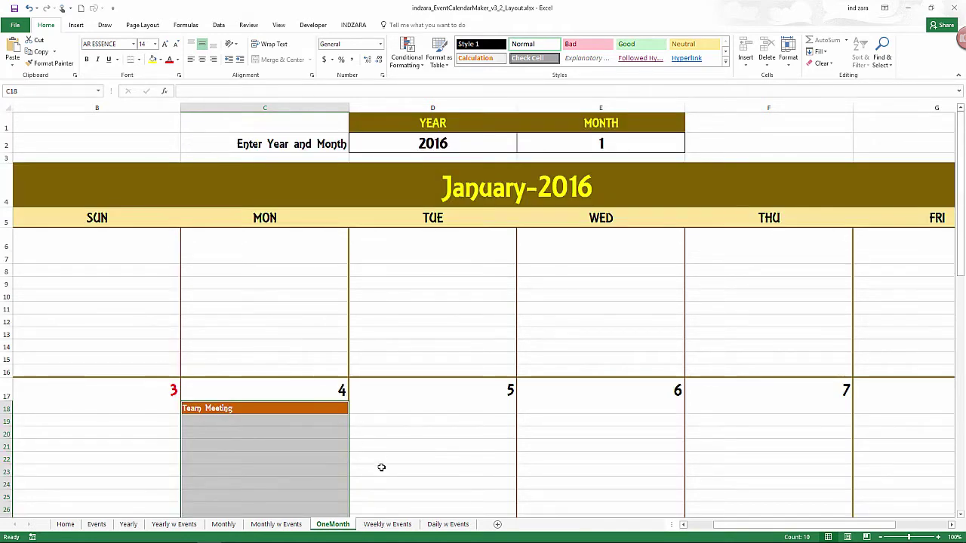
pyautogui.click(385, 523)
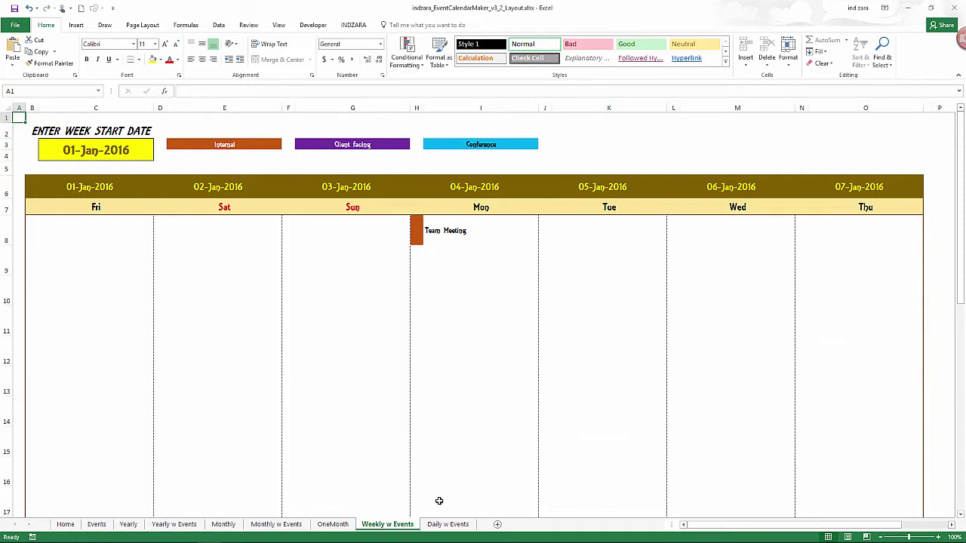
pyautogui.click(445, 525)
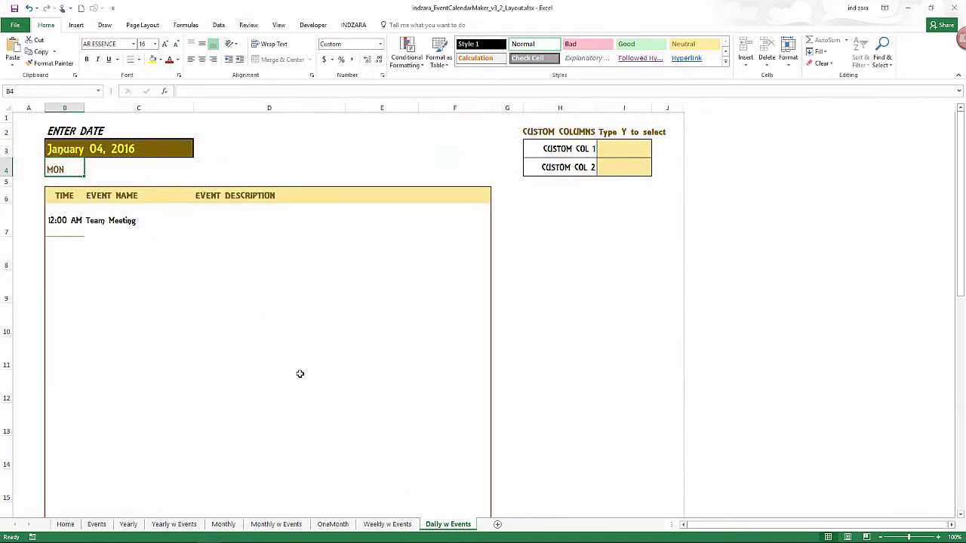
pyautogui.click(389, 524)
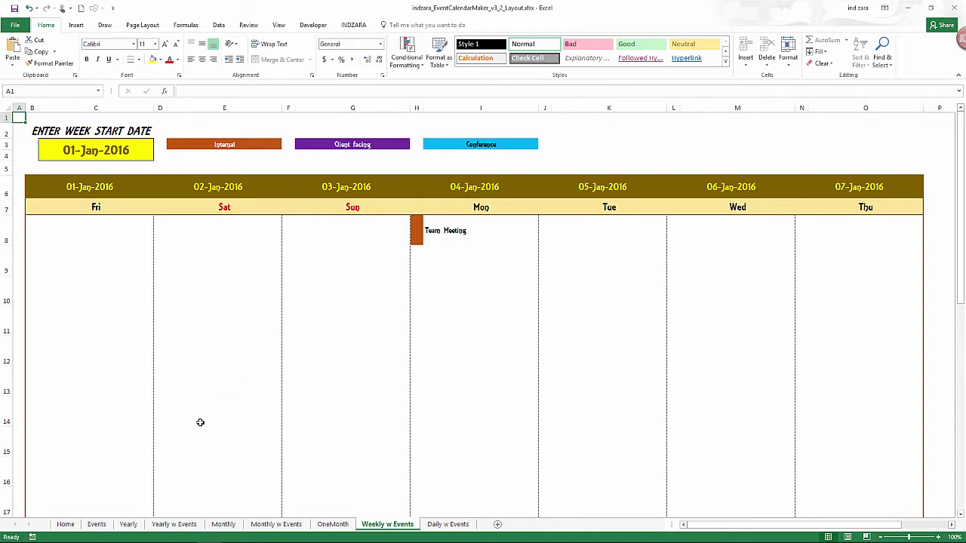
# - Scroll through the Yearly 2016 calendar, then the Yearly w Events sheet with its event list
pyautogui.click(128, 523)
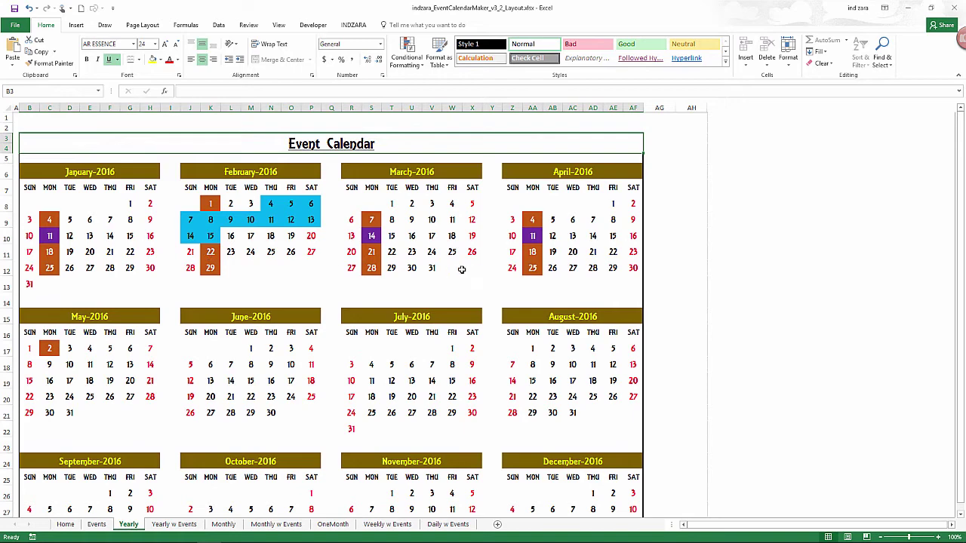
pyautogui.scroll(-2, 412, 393)
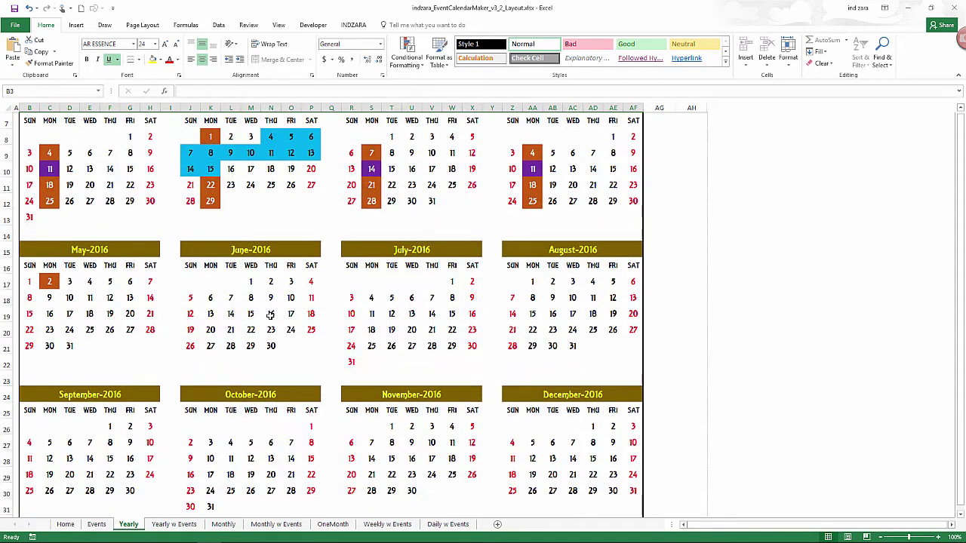
pyautogui.scroll(1, 507, 385)
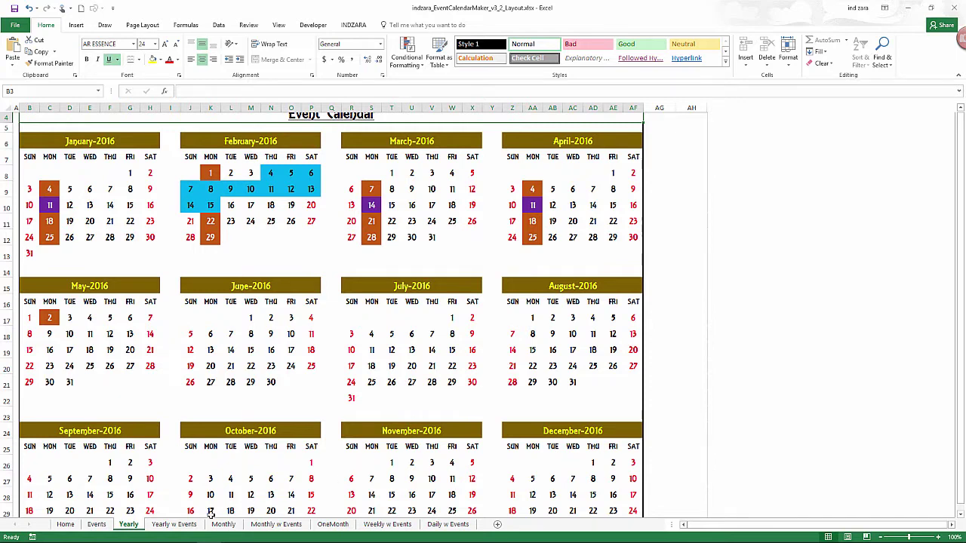
pyautogui.click(184, 525)
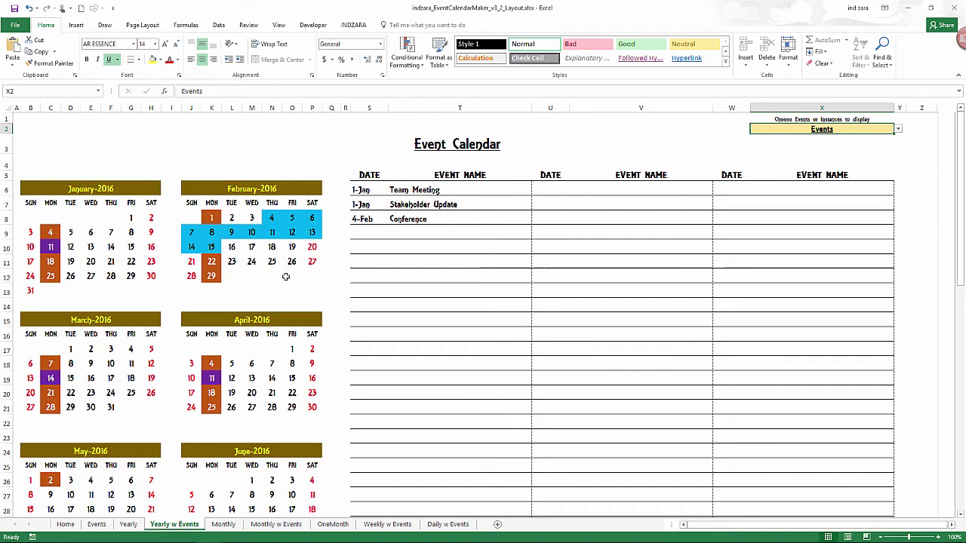
pyautogui.scroll(-5, 286, 277)
pyautogui.scroll(-3, 286, 277)
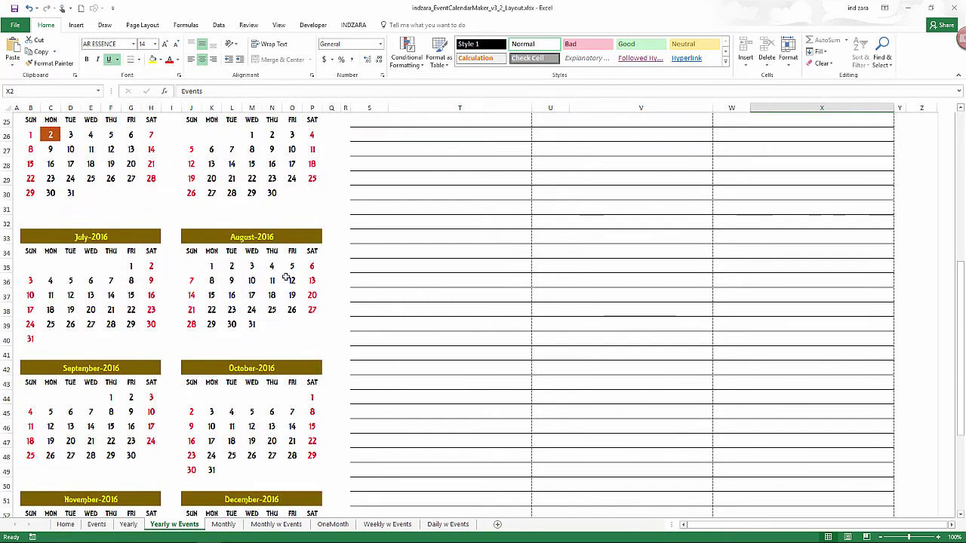
pyautogui.scroll(8, 286, 277)
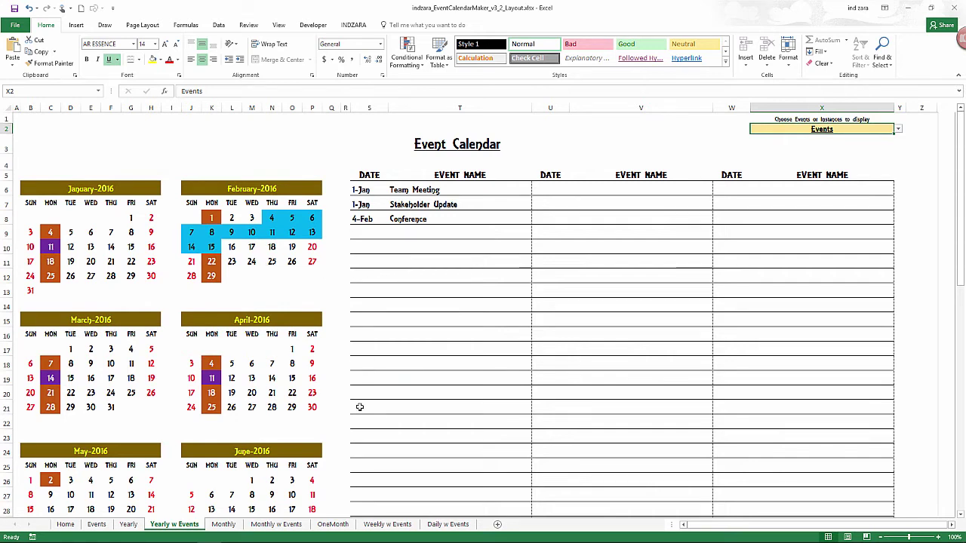
# - Add a new Sheet1 and copy the January-2016 calendar block B6:H13 from Yearly
pyautogui.click(498, 525)
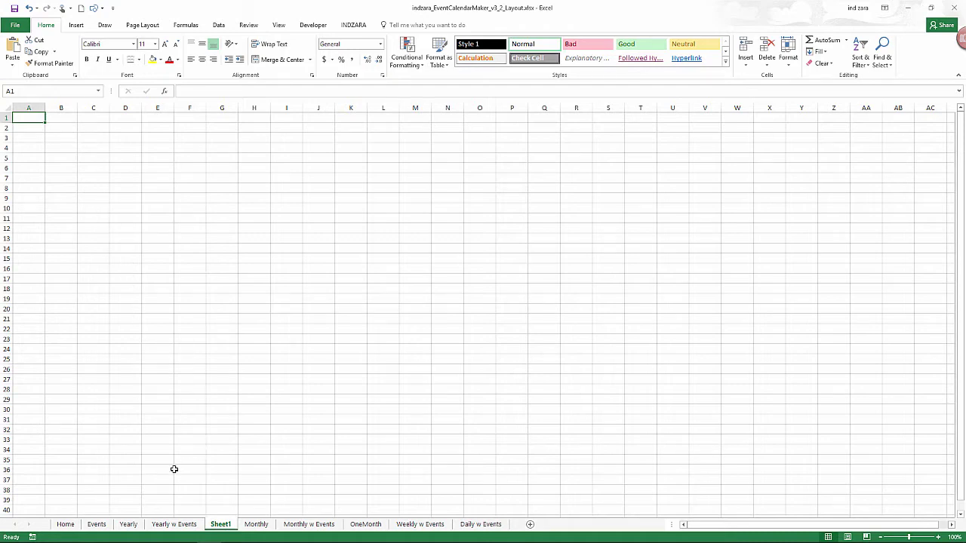
pyautogui.click(128, 525)
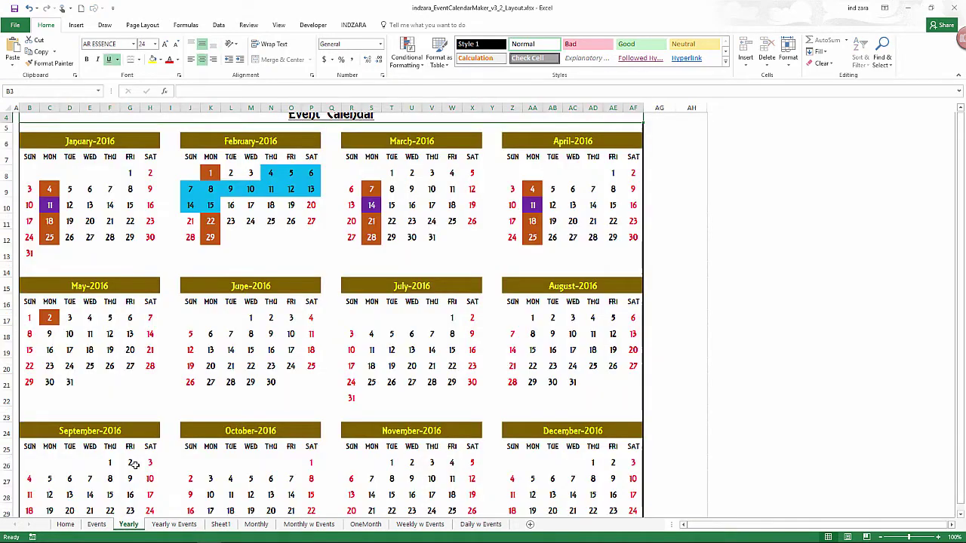
pyautogui.moveTo(30, 143); pyautogui.dragTo(154, 257)
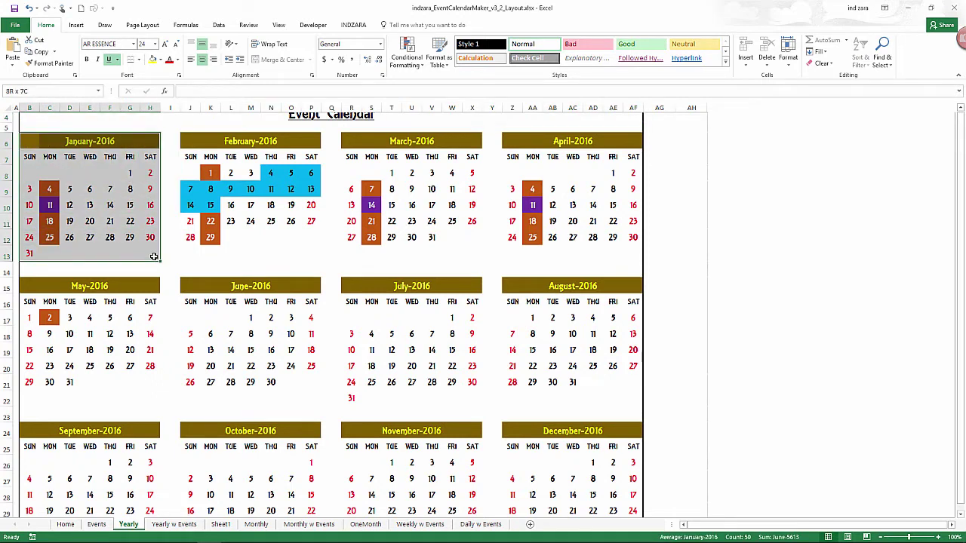
pyautogui.moveTo(153, 257); pyautogui.dragTo(154, 257)
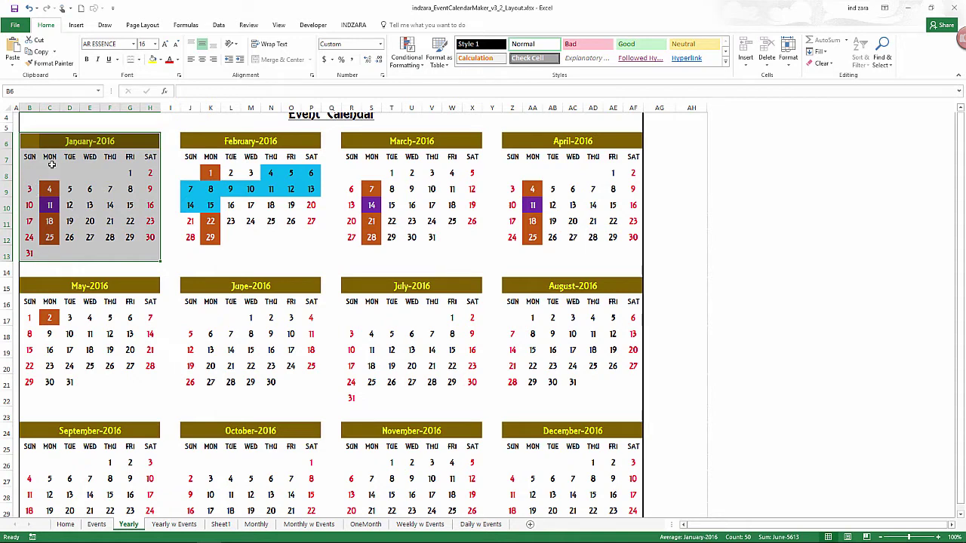
pyautogui.hotkey('ctrl', 'c')
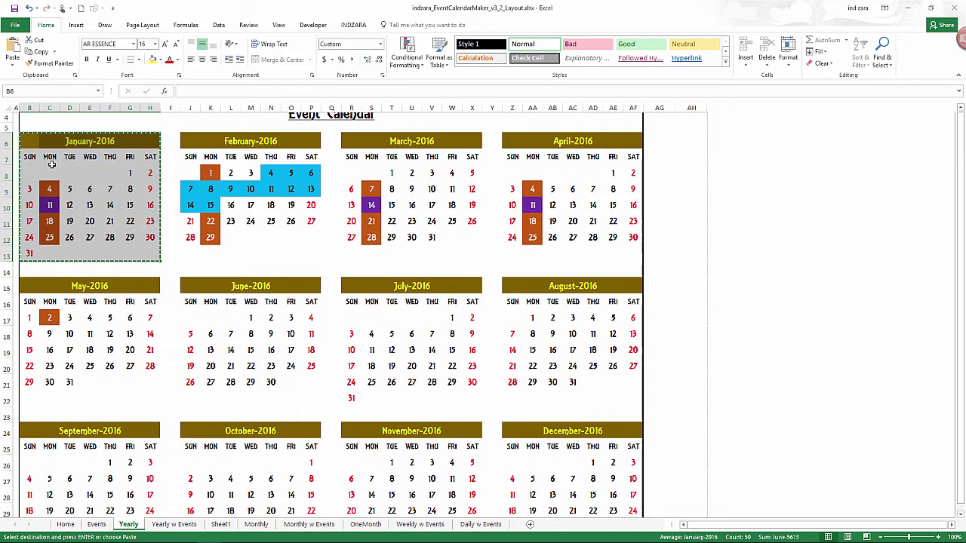
# - Paste January as a linked picture at A4 on Sheet1, nudged slightly right
pyautogui.click(220, 523)
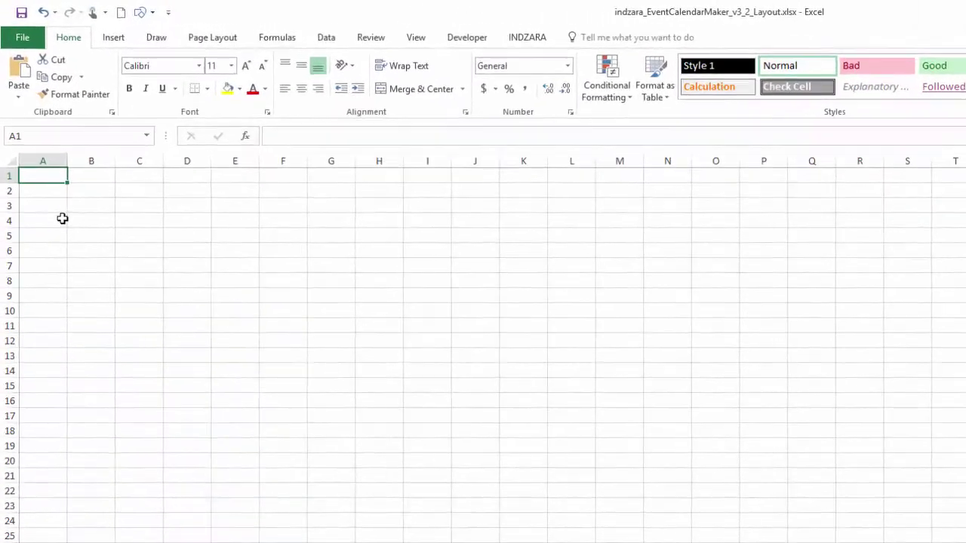
pyautogui.click(39, 146)
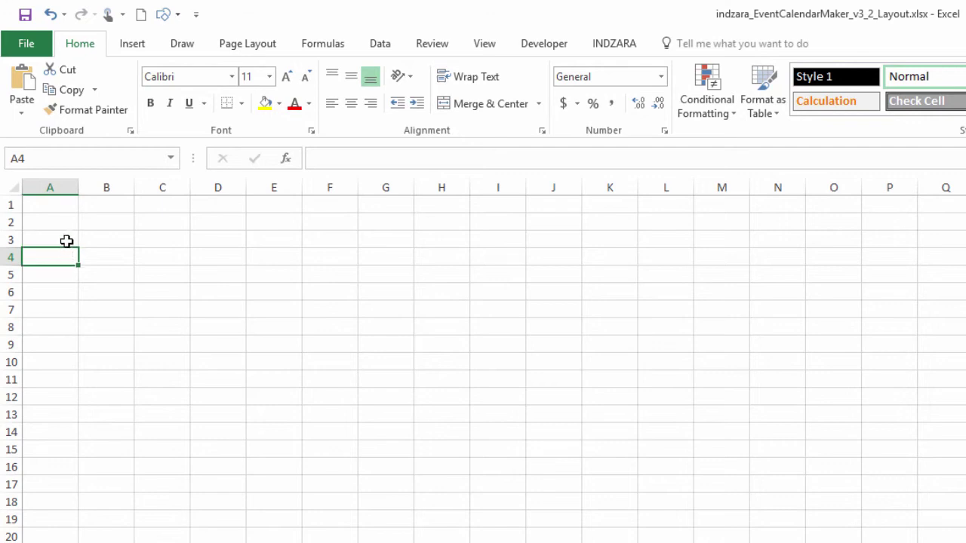
pyautogui.click(22, 112)
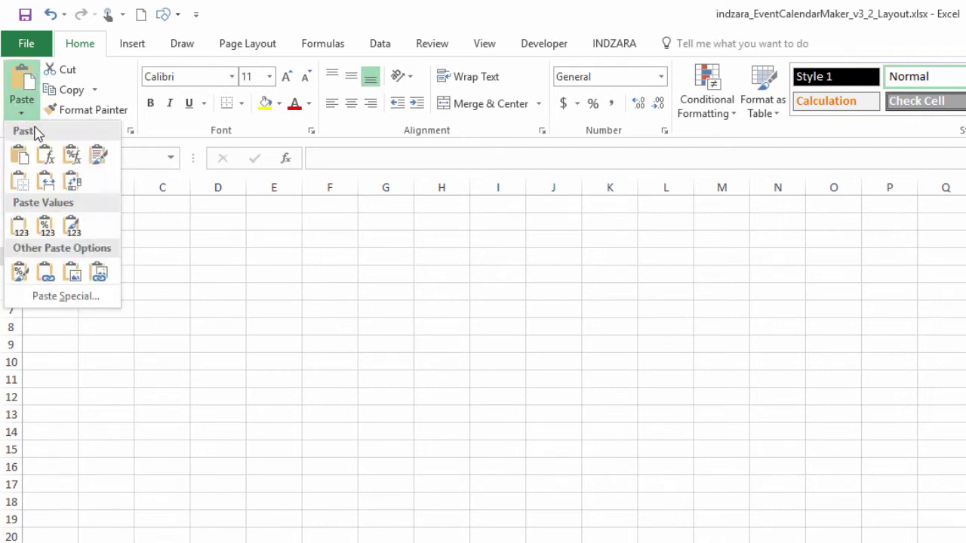
pyautogui.click(102, 276)
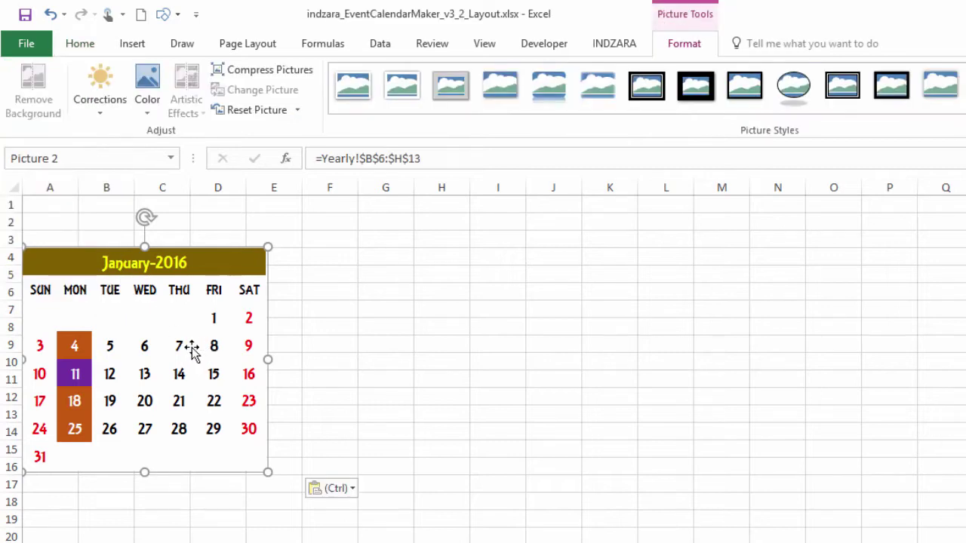
pyautogui.moveTo(199, 348); pyautogui.dragTo(200, 346)
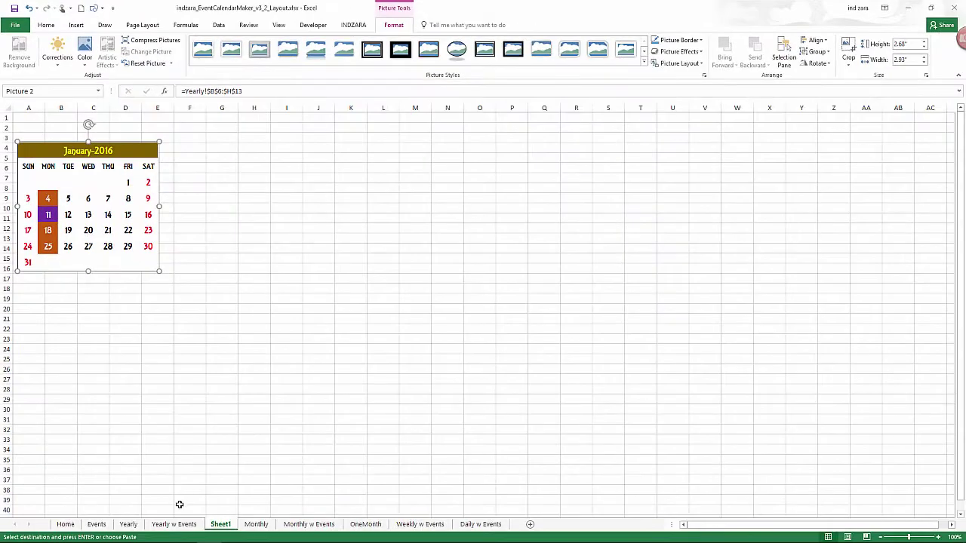
pyautogui.click(129, 524)
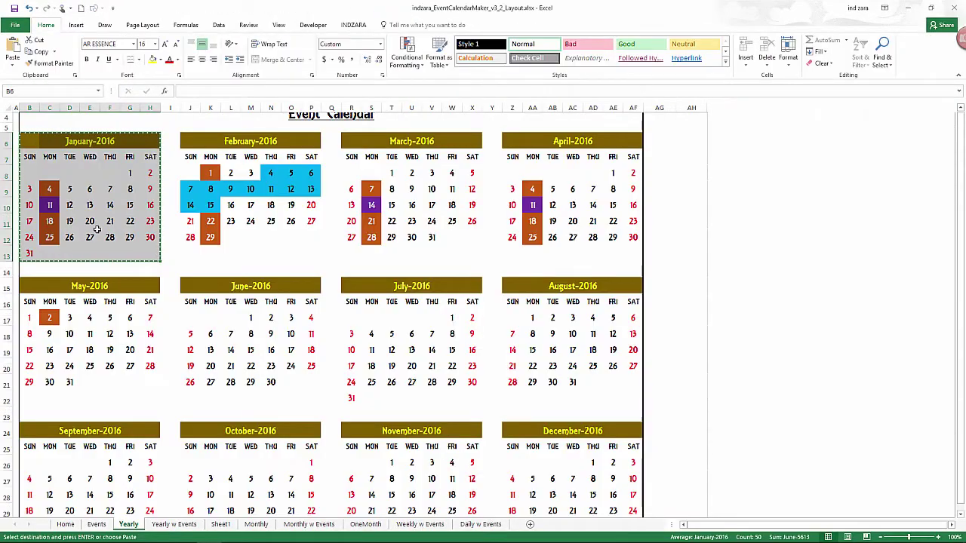
# - Copy the February calendar J6:P13 and paste it as a linked picture at F4
pyautogui.click(220, 525)
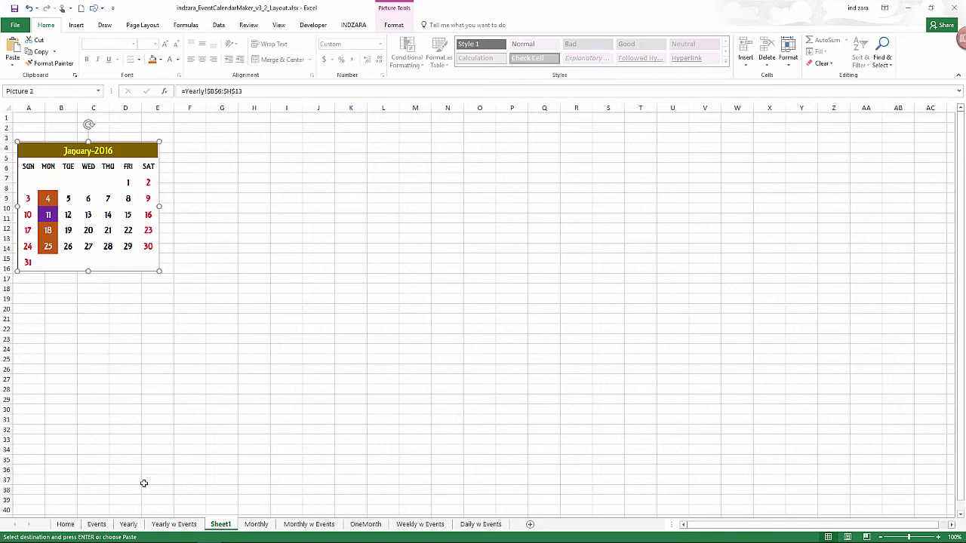
pyautogui.click(128, 524)
pyautogui.moveTo(191, 141); pyautogui.dragTo(310, 246)
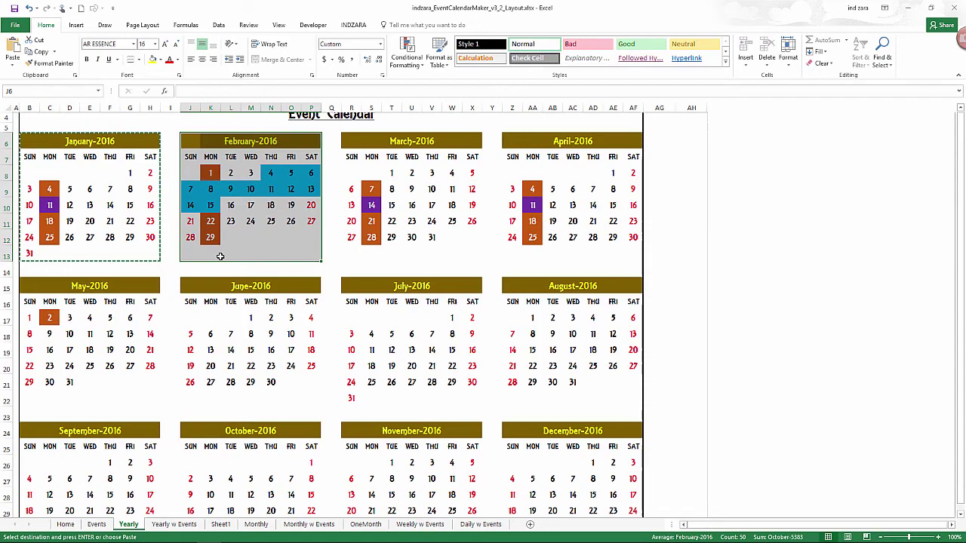
pyautogui.hotkey('ctrl', 'c')
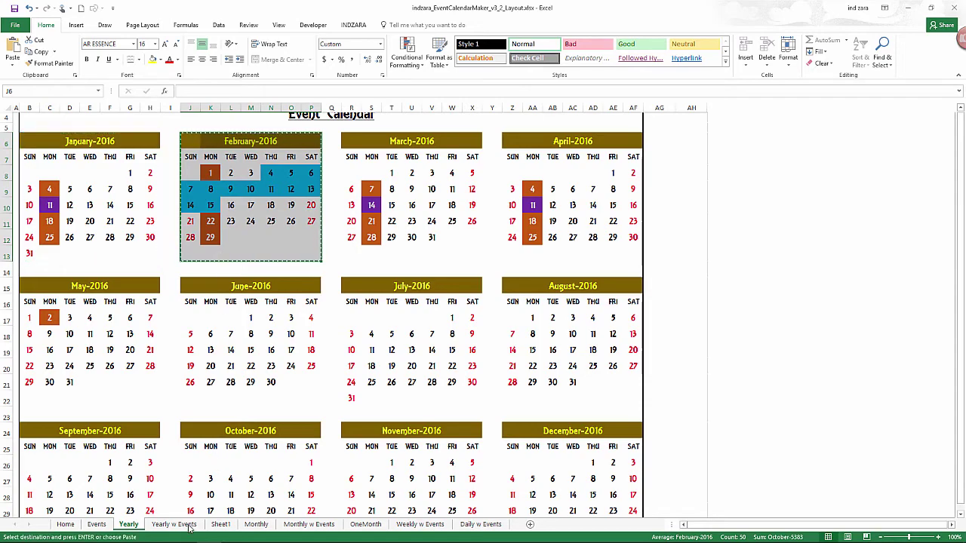
pyautogui.click(220, 524)
pyautogui.click(208, 163)
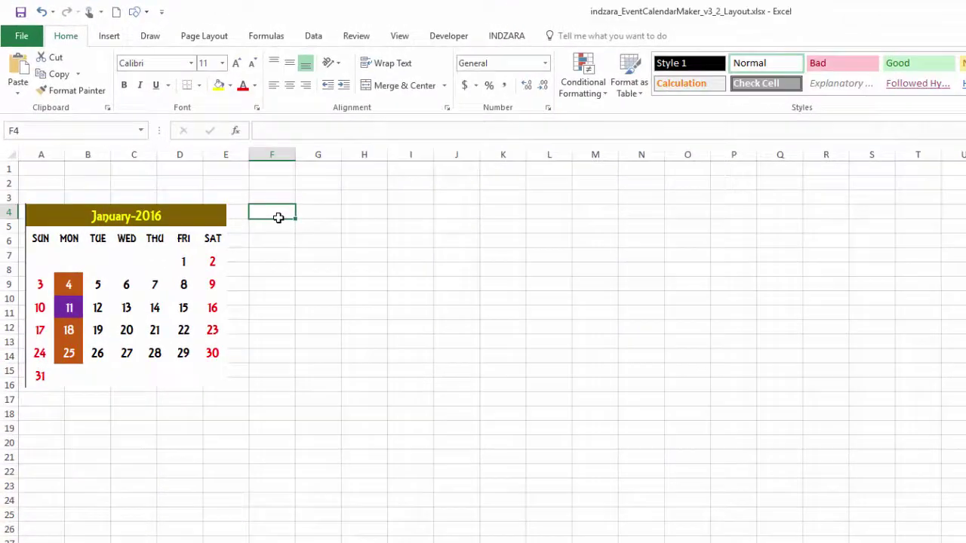
pyautogui.click(14, 69)
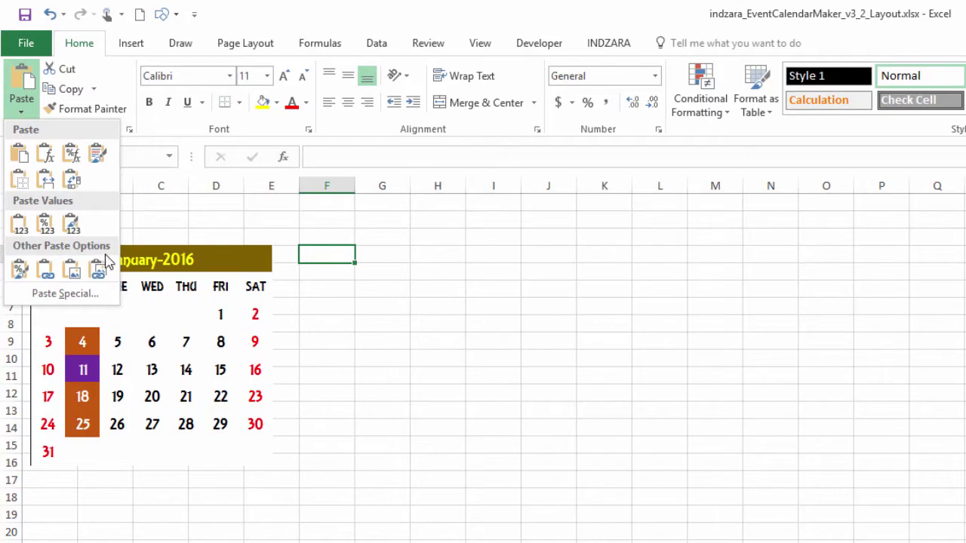
pyautogui.click(99, 268)
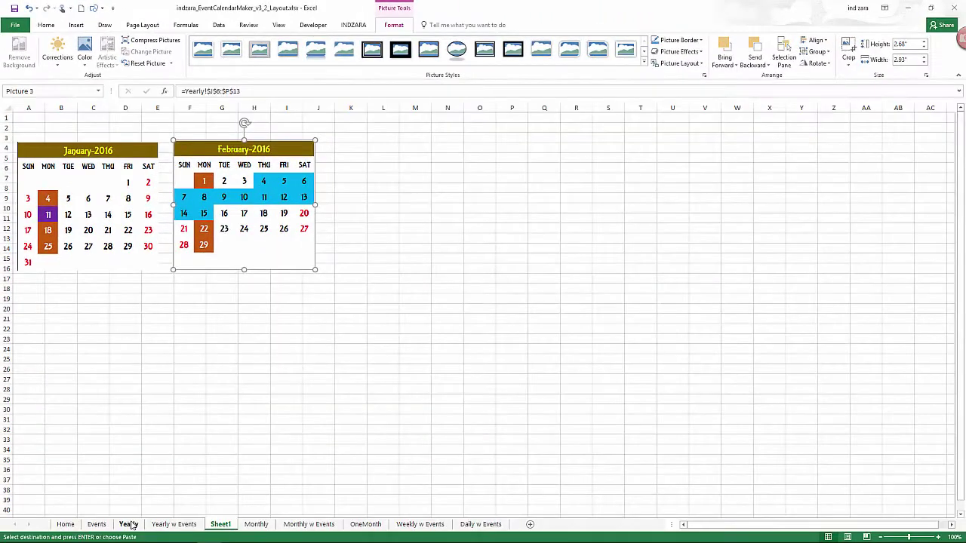
# - Copy the March calendar R6:X13 and paste it as a linked picture near K5
pyautogui.click(128, 523)
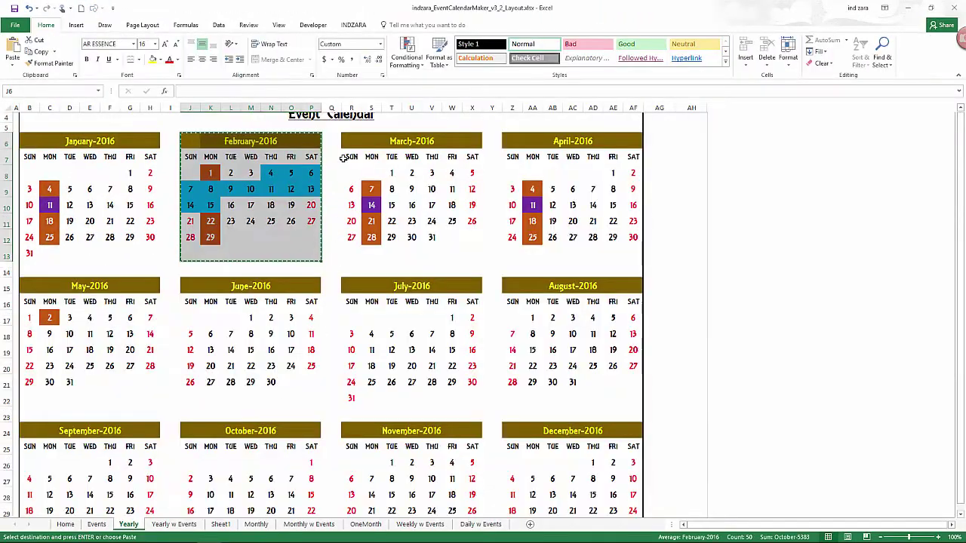
pyautogui.moveTo(344, 142); pyautogui.dragTo(478, 257)
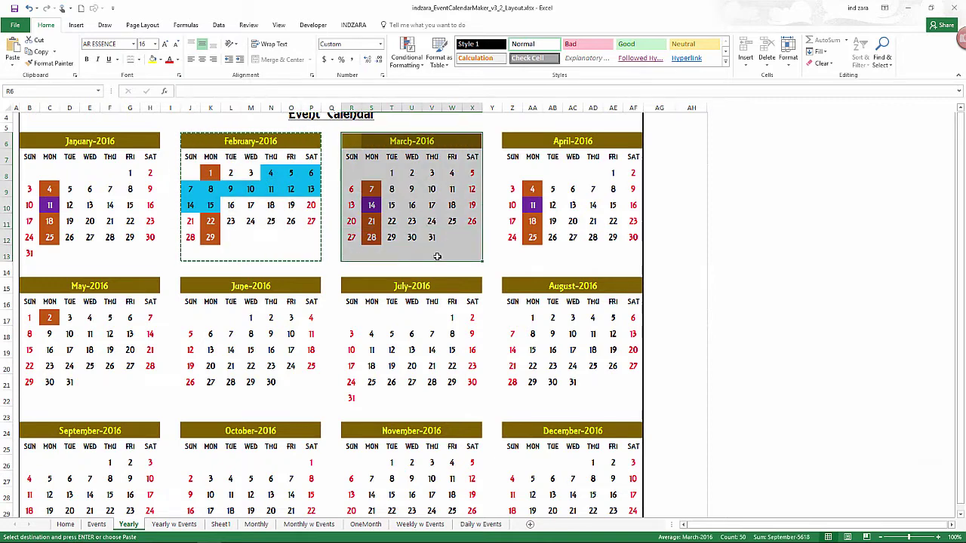
pyautogui.hotkey('ctrl', 'c')
pyautogui.click(220, 524)
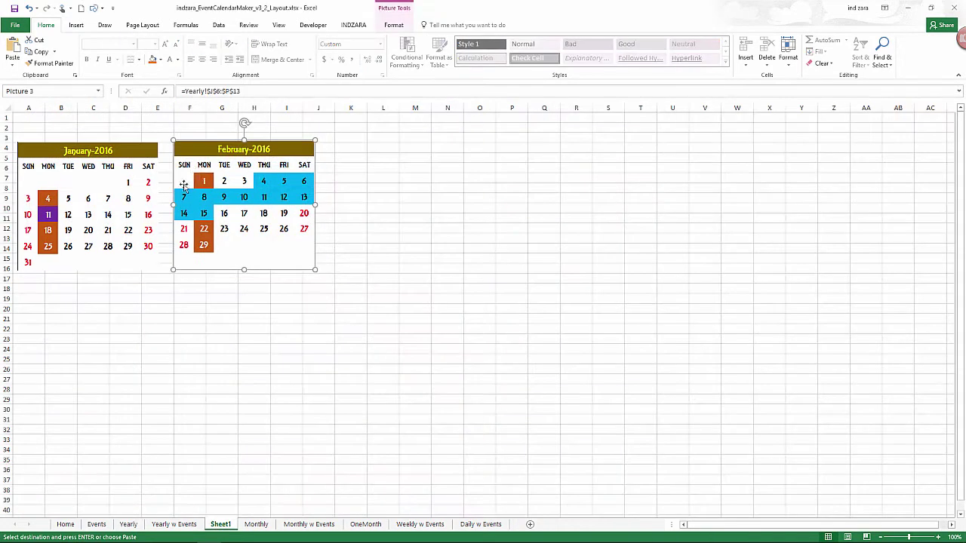
pyautogui.click(340, 154)
pyautogui.click(13, 70)
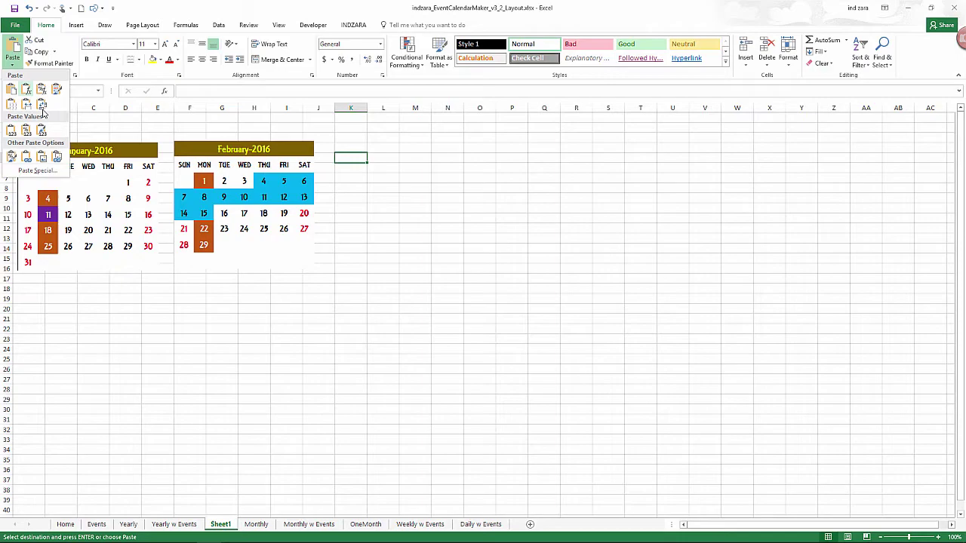
pyautogui.click(58, 156)
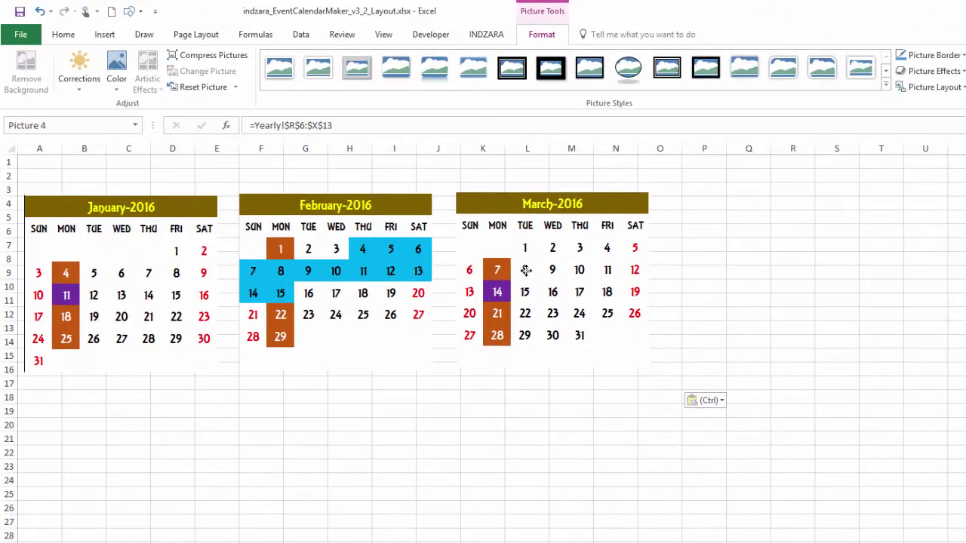
pyautogui.click(526, 270)
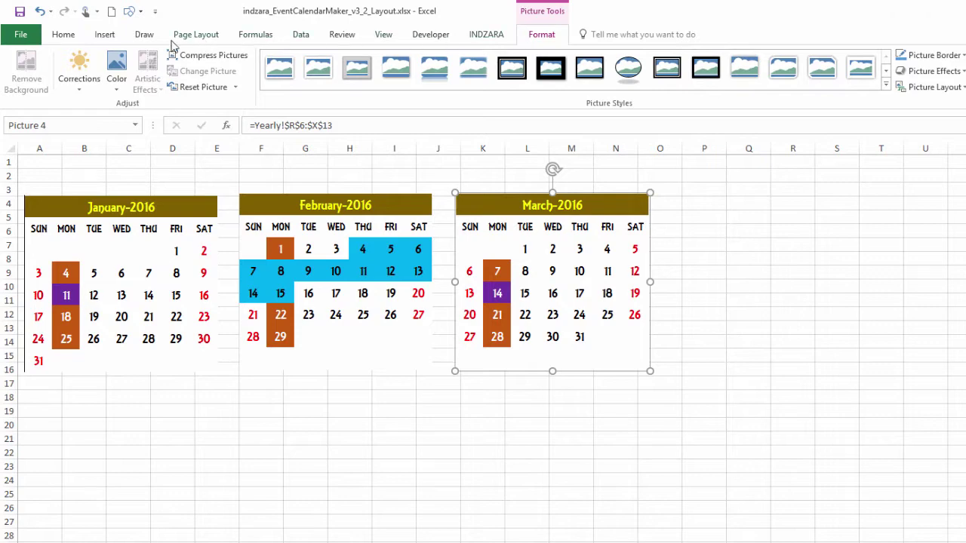
pyautogui.click(383, 37)
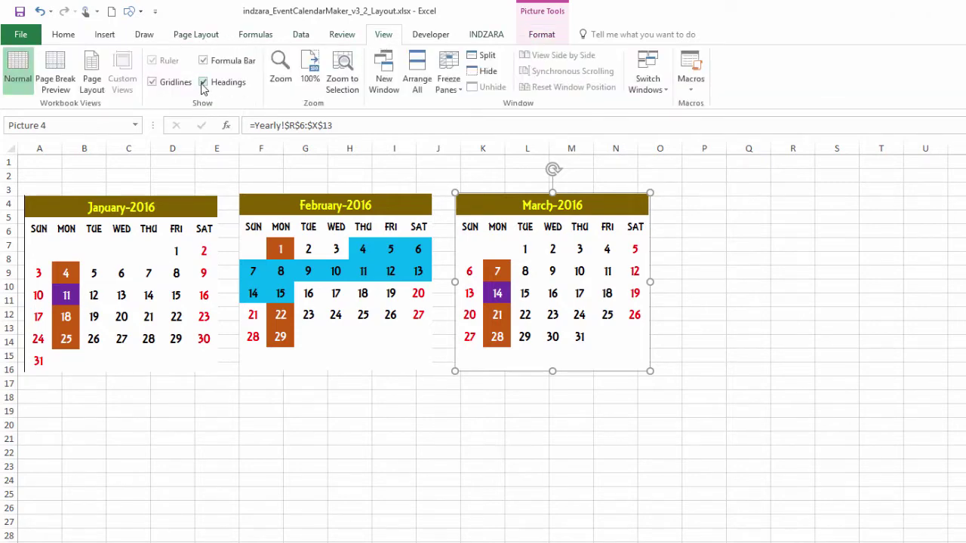
# - Turn off Sheet1 gridlines and select the January, February and March pictures together
pyautogui.click(174, 86)
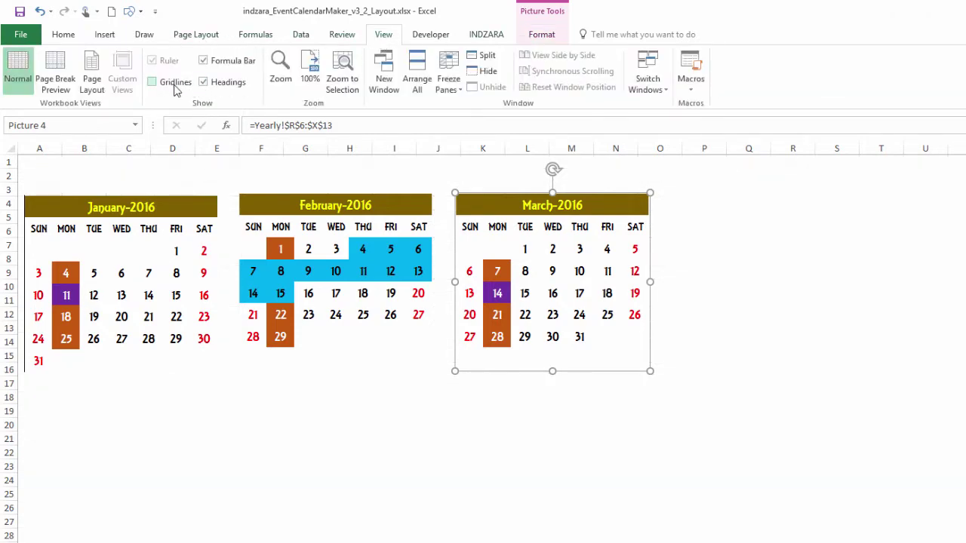
pyautogui.click(127, 287)
pyautogui.keyDown('ctrl'); pyautogui.click(336, 296); pyautogui.keyUp('ctrl')
pyautogui.keyDown('ctrl'); pyautogui.click(498, 284); pyautogui.keyUp('ctrl')
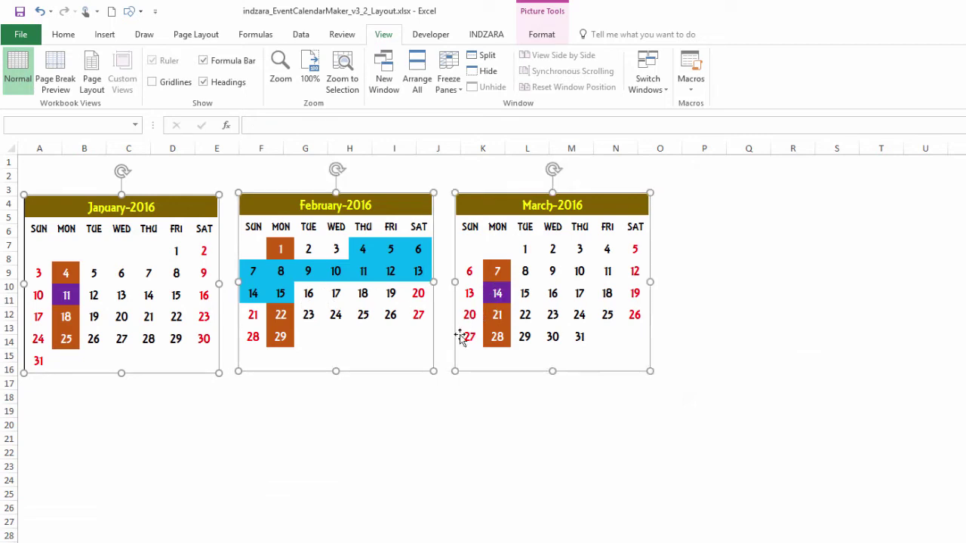
pyautogui.click(368, 396)
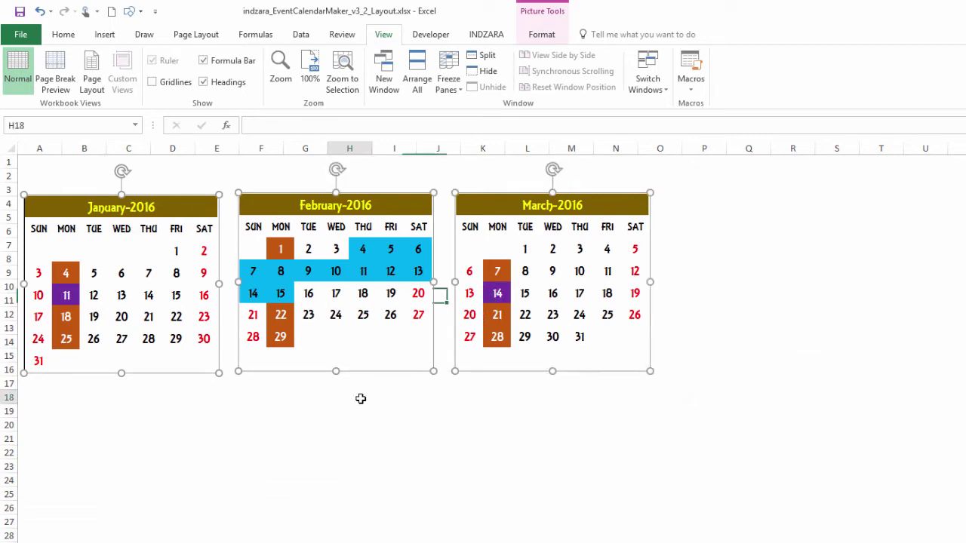
pyautogui.click(173, 275)
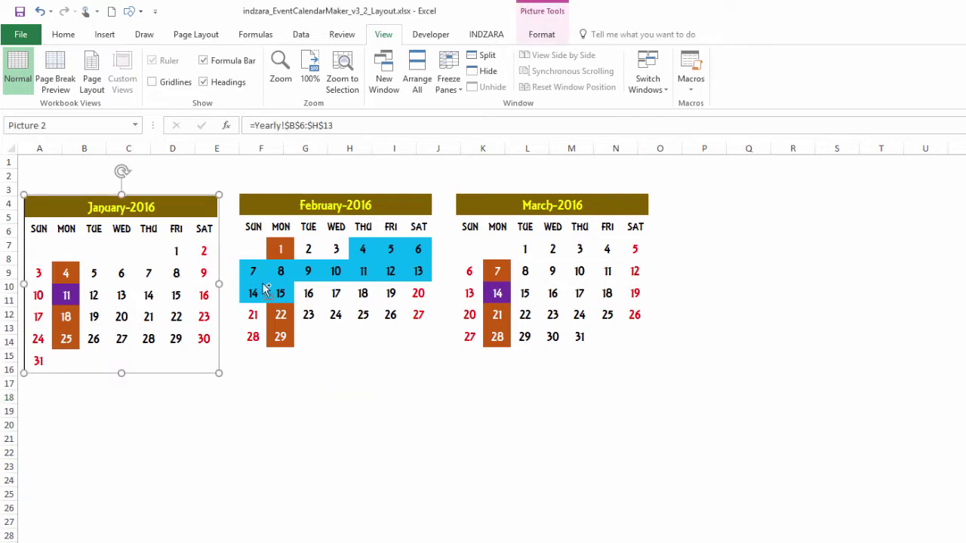
pyautogui.keyDown('ctrl'); pyautogui.click(334, 294); pyautogui.keyUp('ctrl')
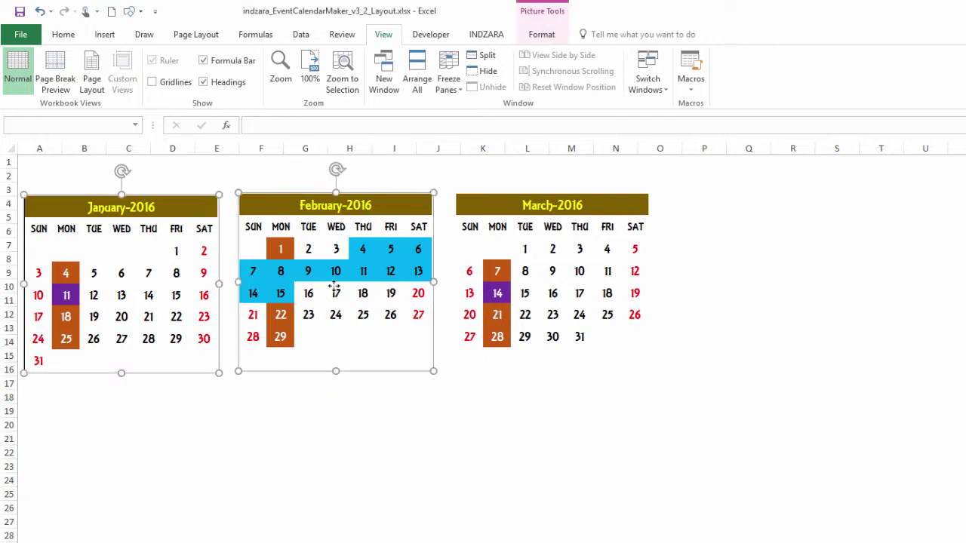
pyautogui.keyDown('ctrl'); pyautogui.click(514, 283); pyautogui.keyUp('ctrl')
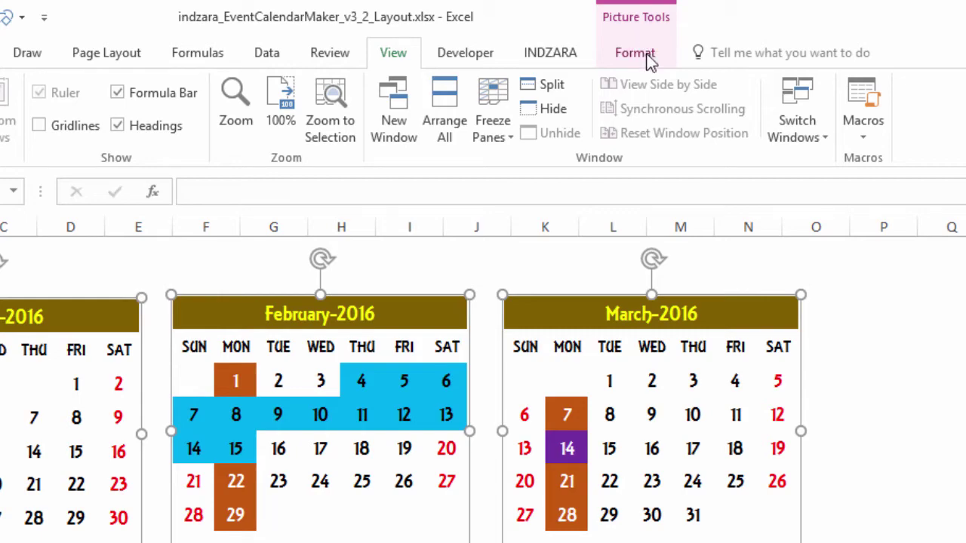
# - Outline the selected calendar pictures with a dark green border
pyautogui.click(641, 55)
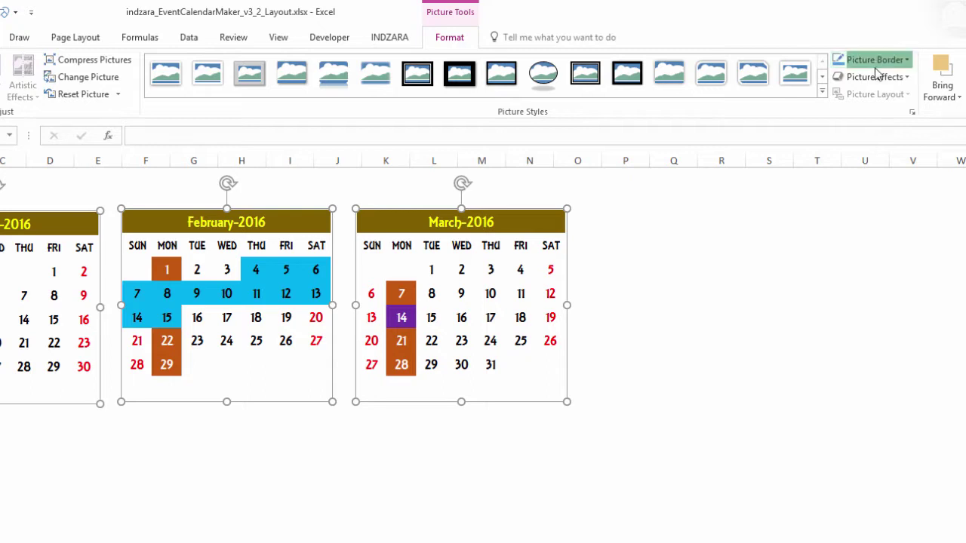
pyautogui.click(867, 62)
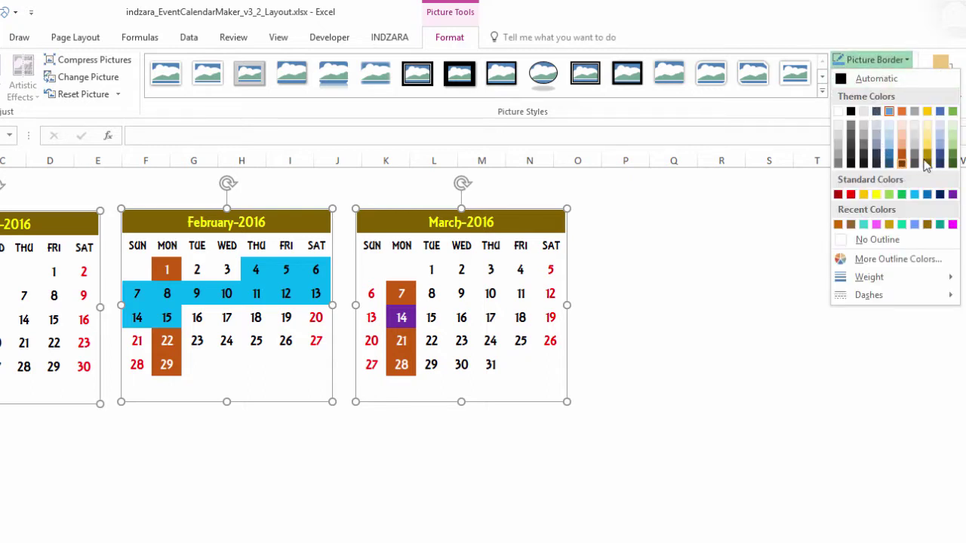
pyautogui.click(951, 158)
pyautogui.click(745, 385)
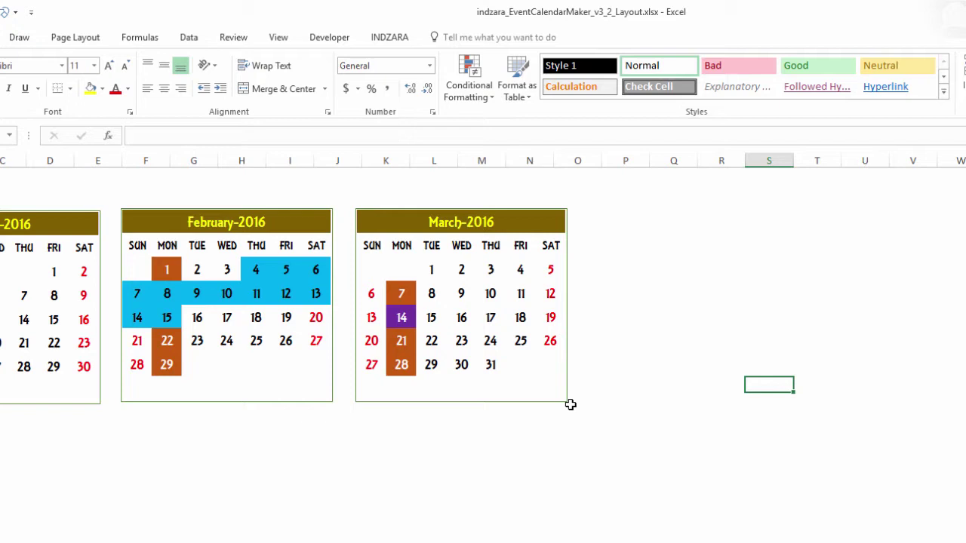
# - Set the February and March pictures' border weight to 2¼ pt
pyautogui.click(423, 347)
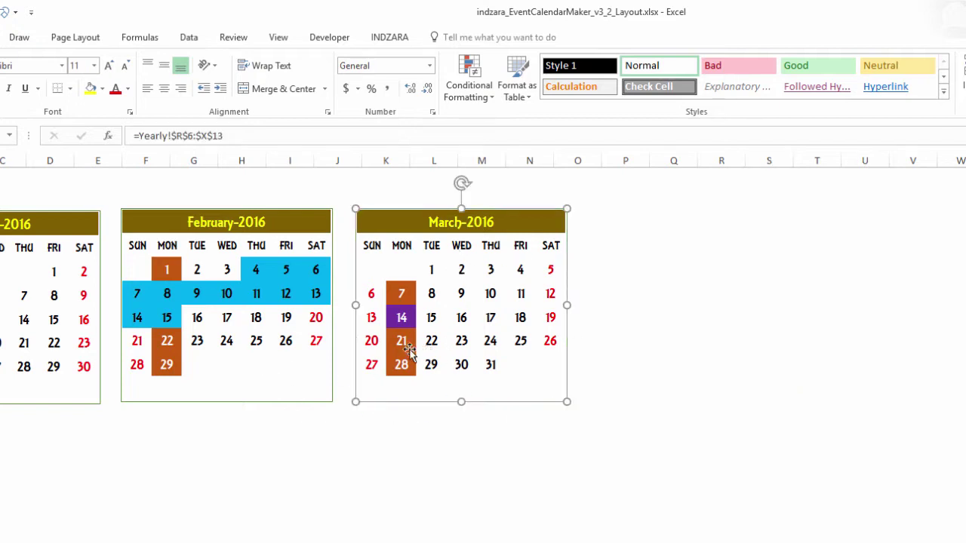
pyautogui.keyDown('ctrl'); pyautogui.click(284, 337); pyautogui.keyUp('ctrl')
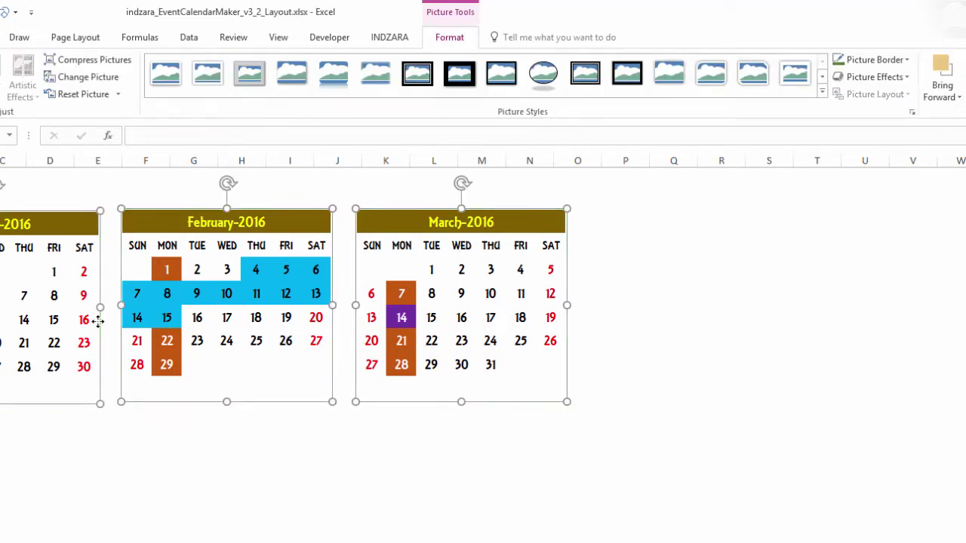
pyautogui.click(774, 61)
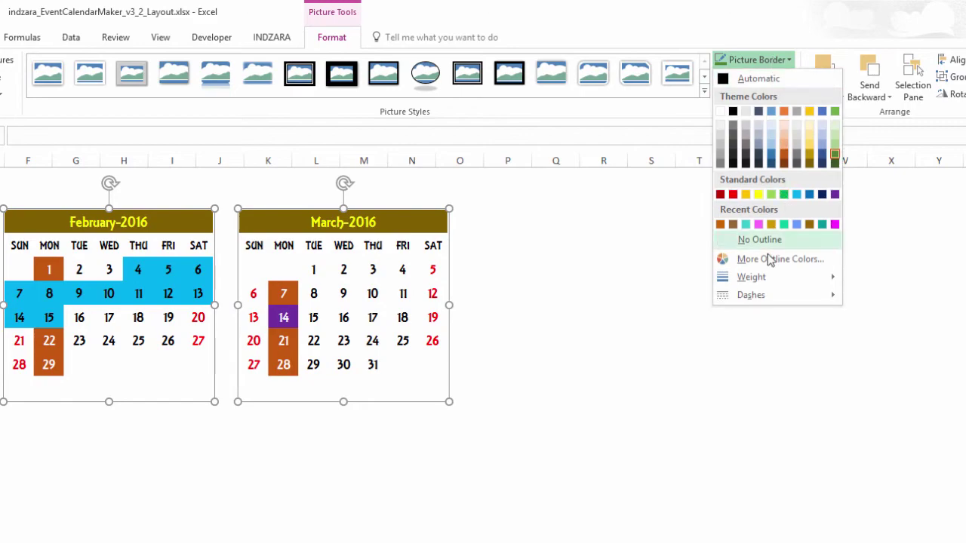
pyautogui.moveTo(784, 277)
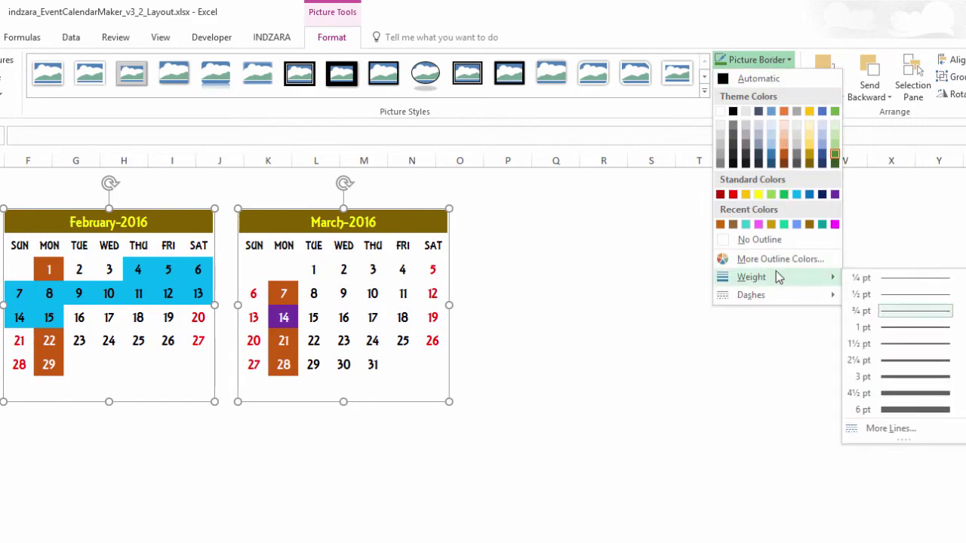
pyautogui.click(894, 361)
pyautogui.click(635, 358)
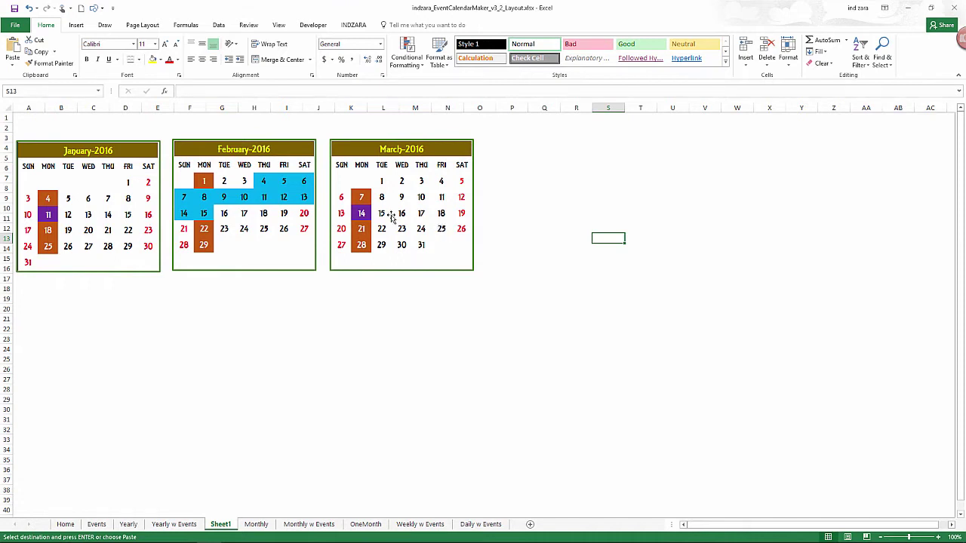
# - Align the January, February and March pictures along their top edges
pyautogui.click(391, 217)
pyautogui.keyDown('ctrl'); pyautogui.click(255, 213); pyautogui.keyUp('ctrl')
pyautogui.keyDown('ctrl'); pyautogui.click(113, 211); pyautogui.keyUp('ctrl')
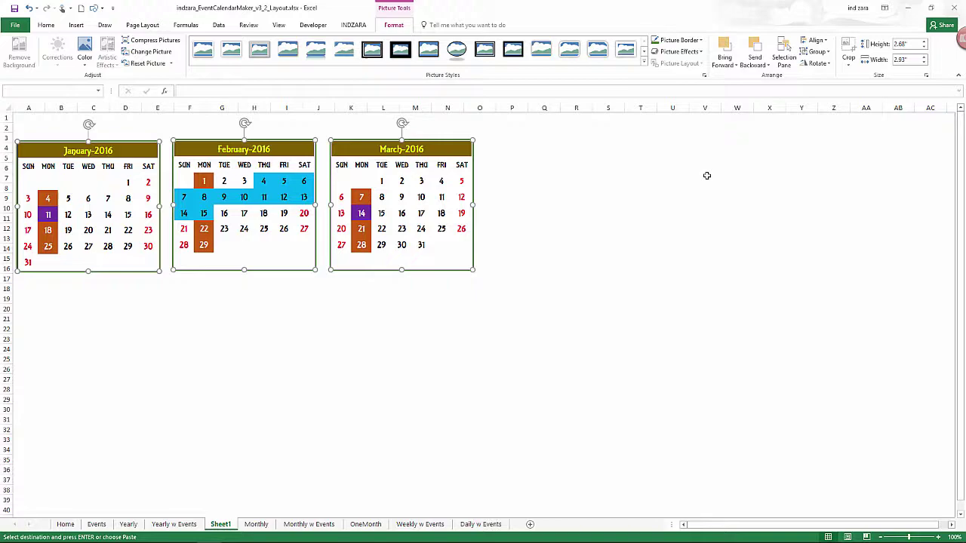
pyautogui.click(822, 42)
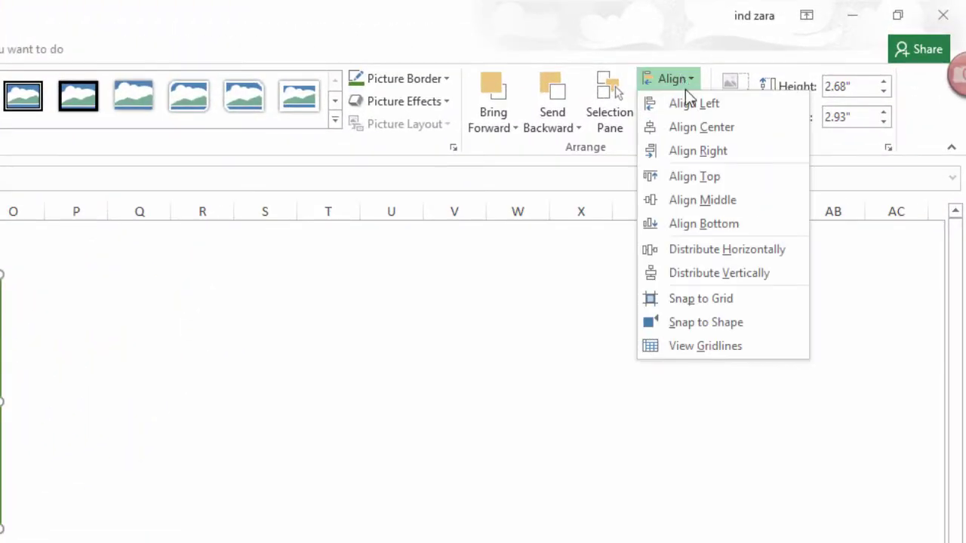
pyautogui.click(693, 176)
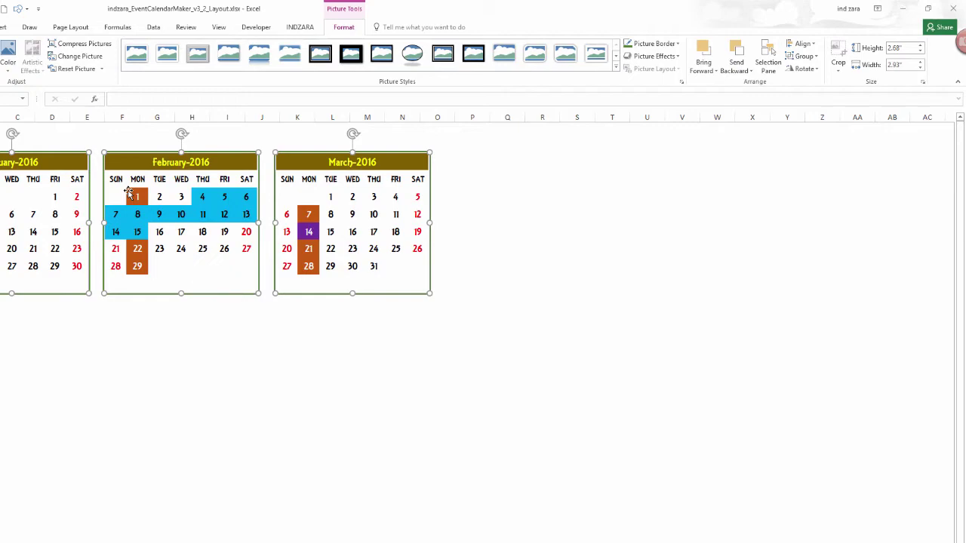
# - Drag the February calendar down toward rows 17–30, then undo the move
pyautogui.click(463, 218)
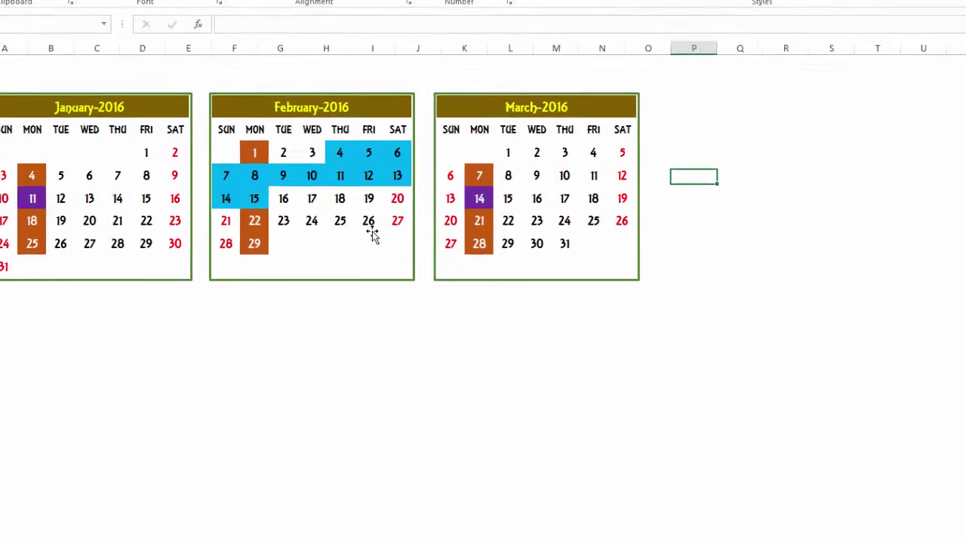
pyautogui.moveTo(483, 215); pyautogui.dragTo(477, 447)
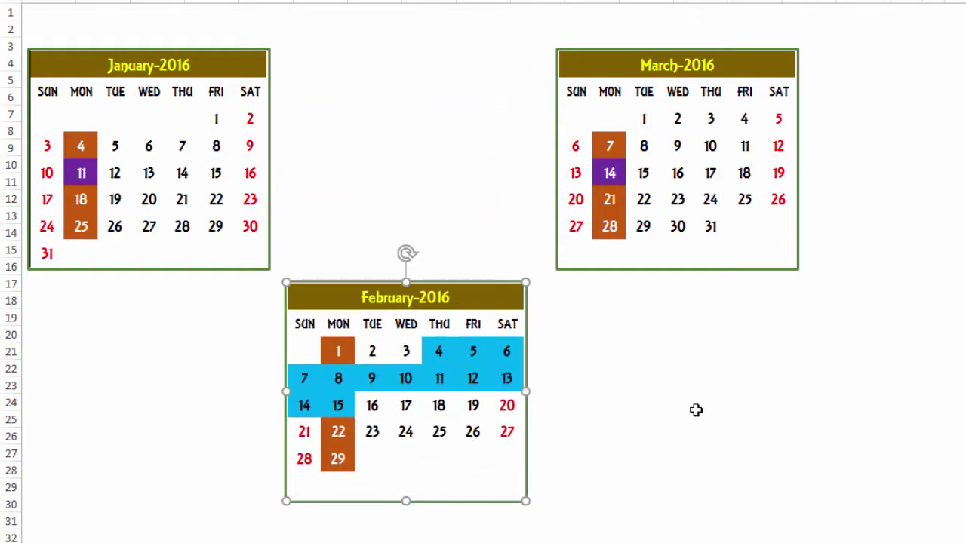
pyautogui.hotkey('ctrl', 'z')
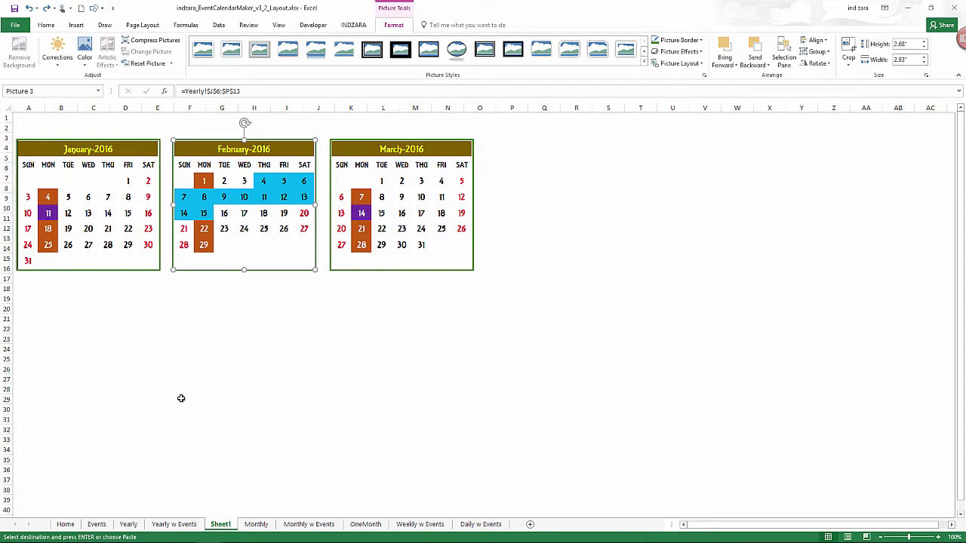
pyautogui.click(131, 524)
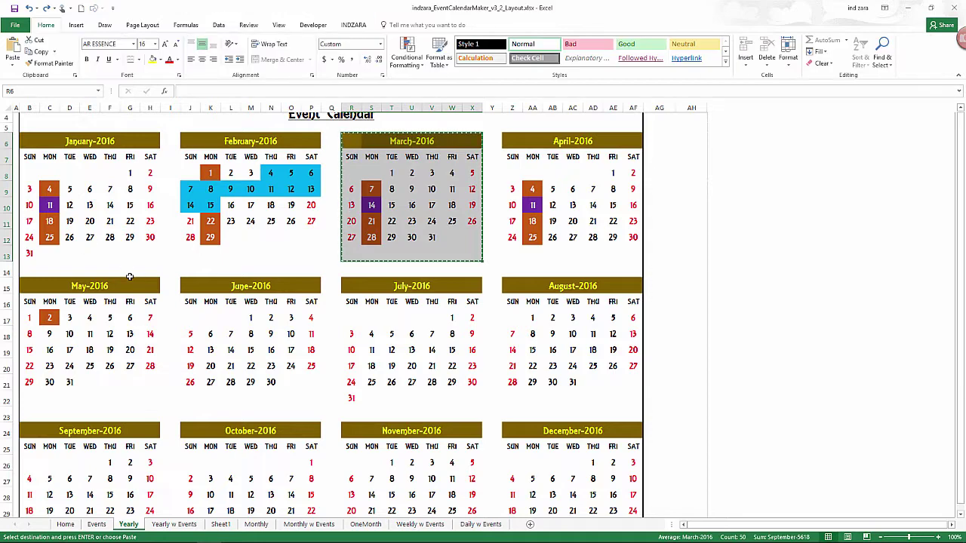
pyautogui.click(220, 525)
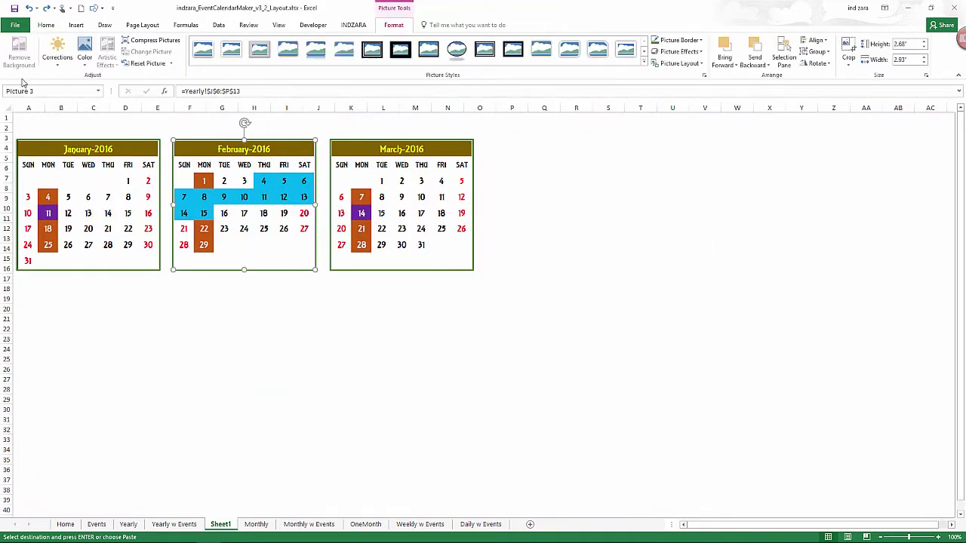
pyautogui.click(93, 299)
pyautogui.click(17, 61)
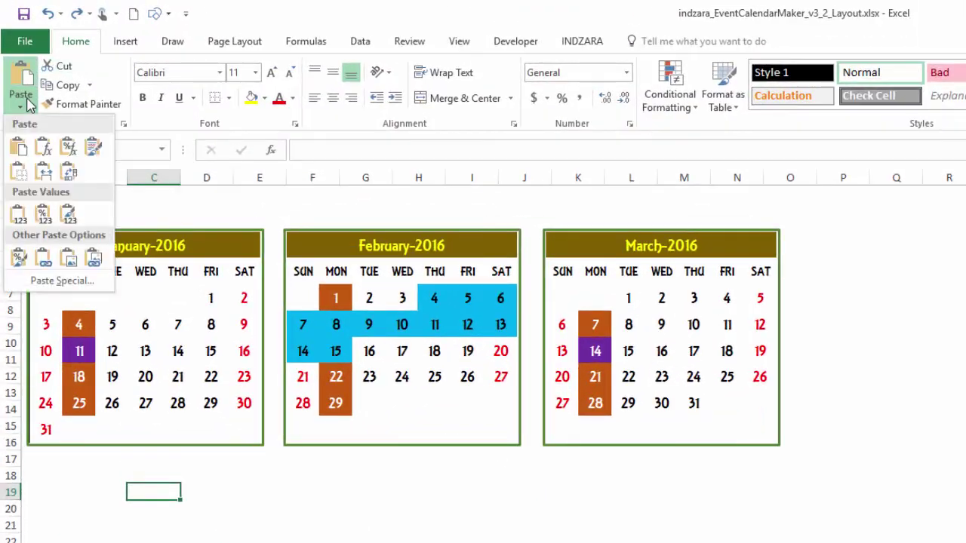
pyautogui.press('Escape')
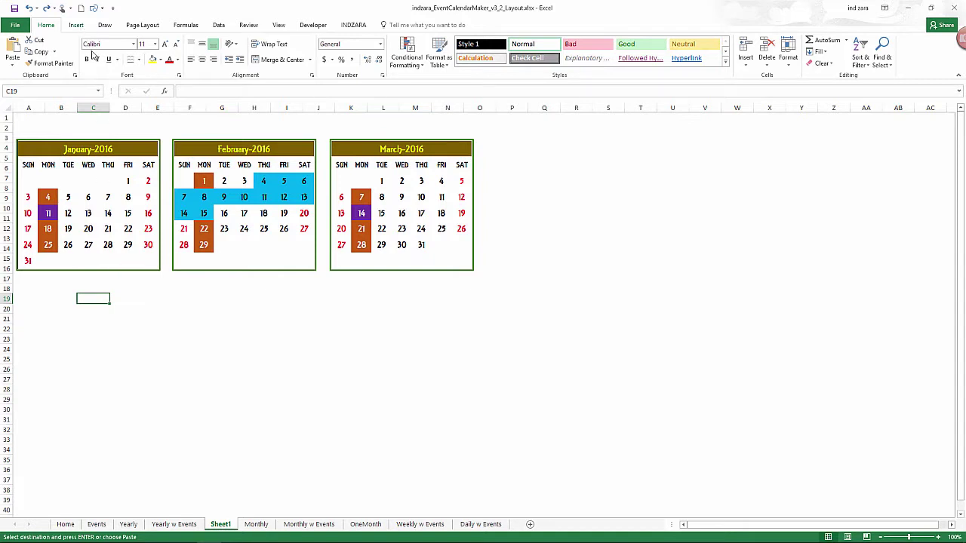
pyautogui.click(76, 25)
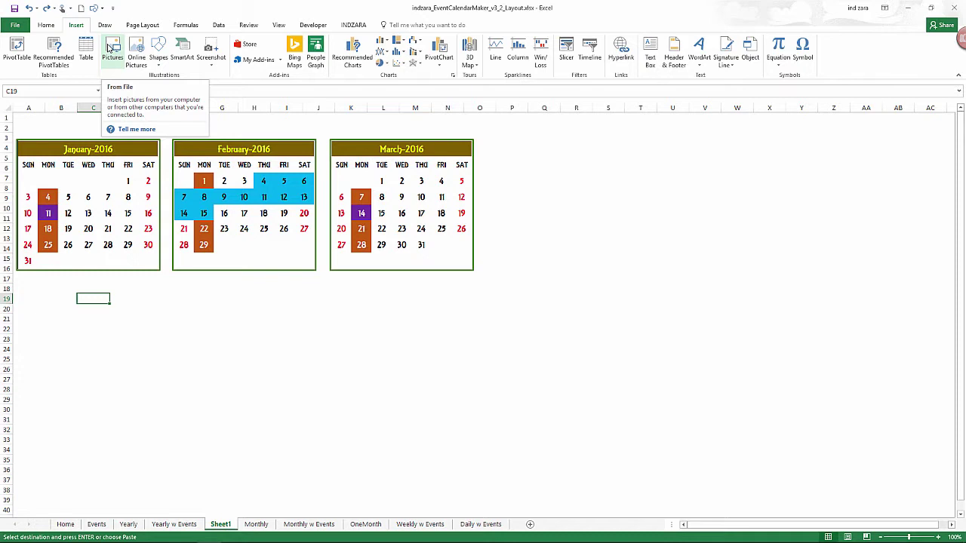
pyautogui.click(196, 333)
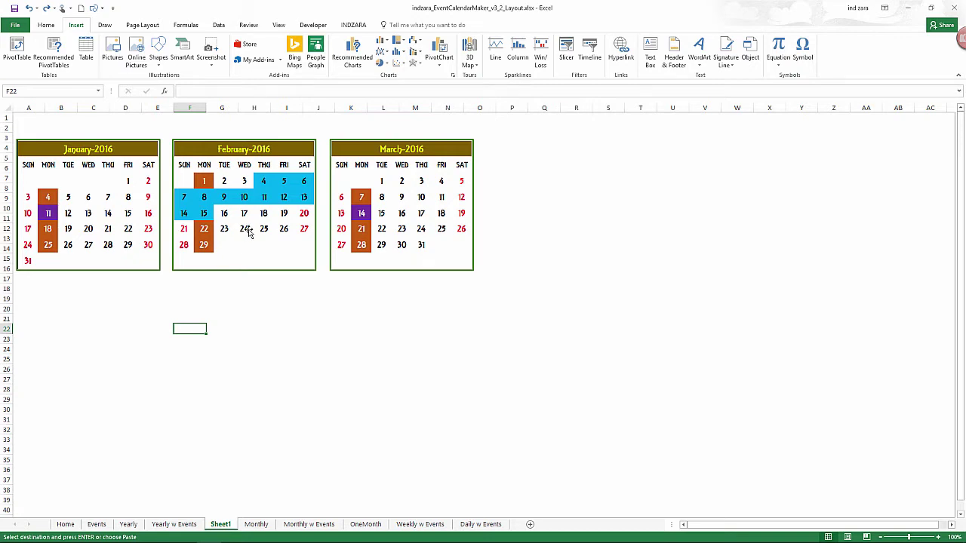
# - Select the event legend B34:X34 on the Yearly sheet
pyautogui.click(128, 524)
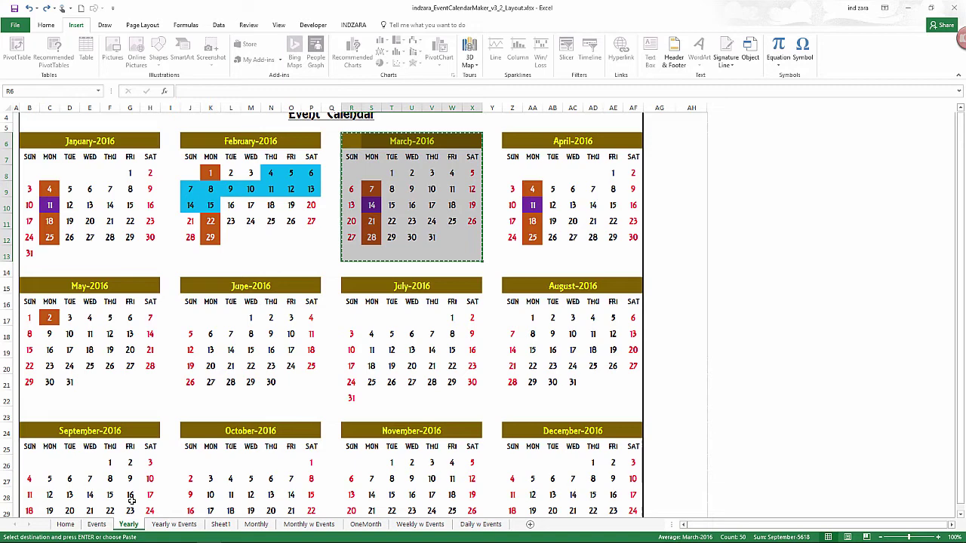
pyautogui.scroll(-7, 162, 394)
pyautogui.scroll(-1, 162, 395)
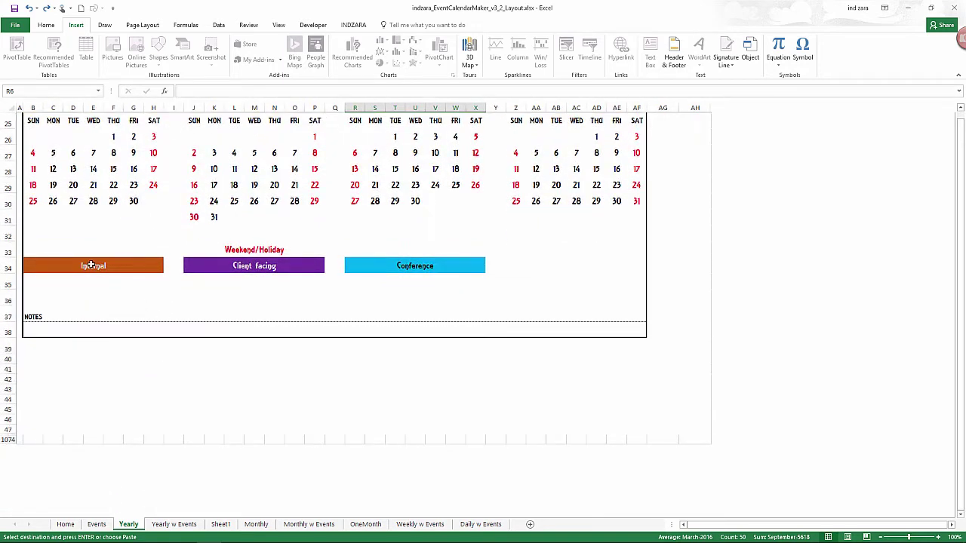
pyautogui.moveTo(90, 265); pyautogui.dragTo(387, 271)
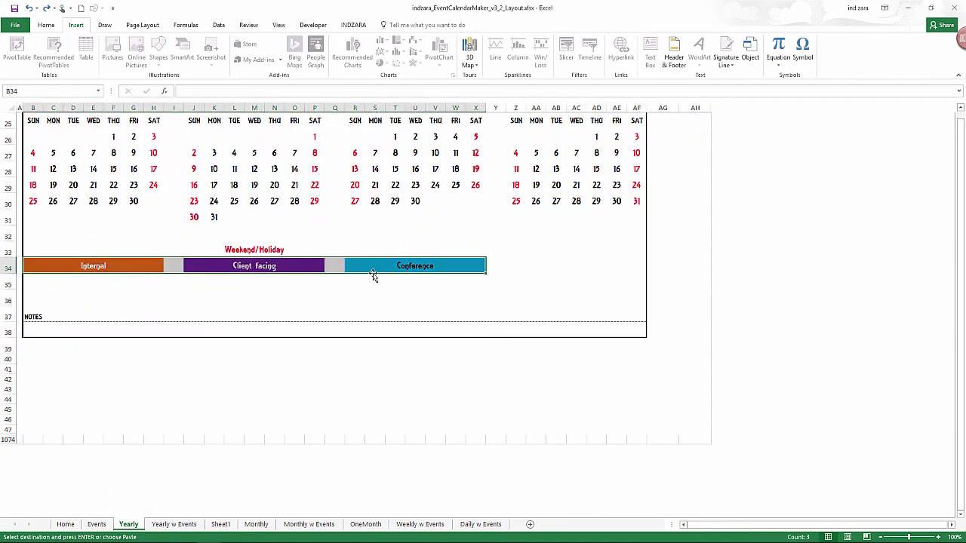
# - Paste the legend on Sheet1 as a linked picture aligned to column A
pyautogui.click(220, 525)
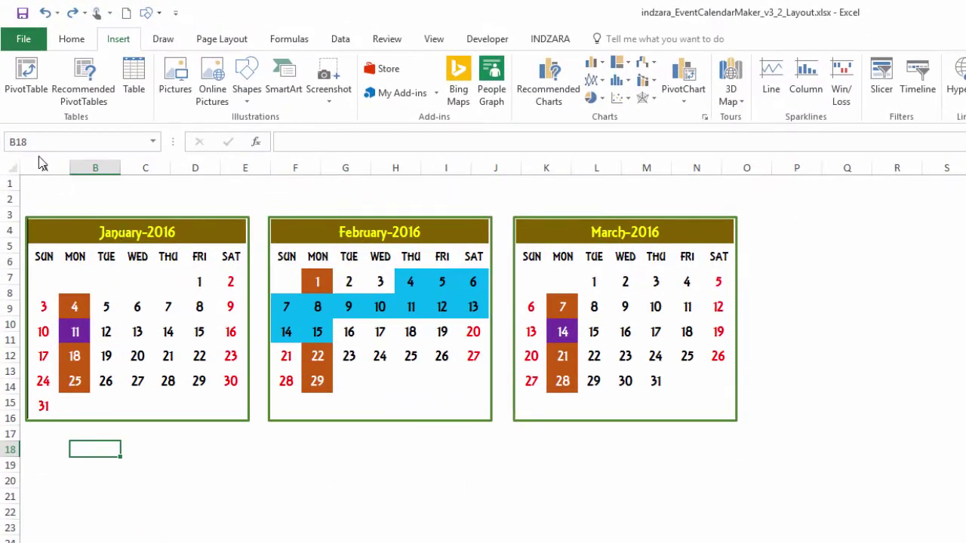
pyautogui.click(71, 38)
pyautogui.click(20, 100)
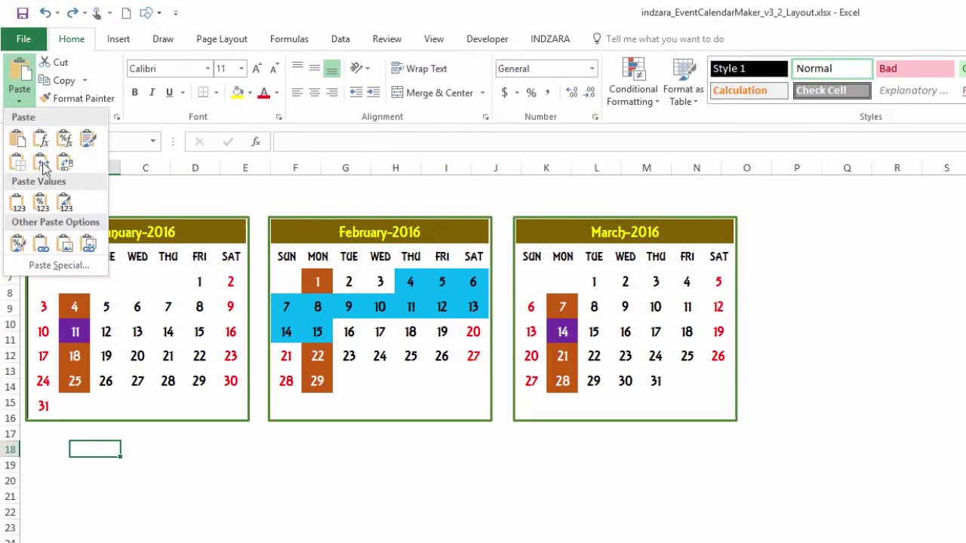
pyautogui.click(89, 243)
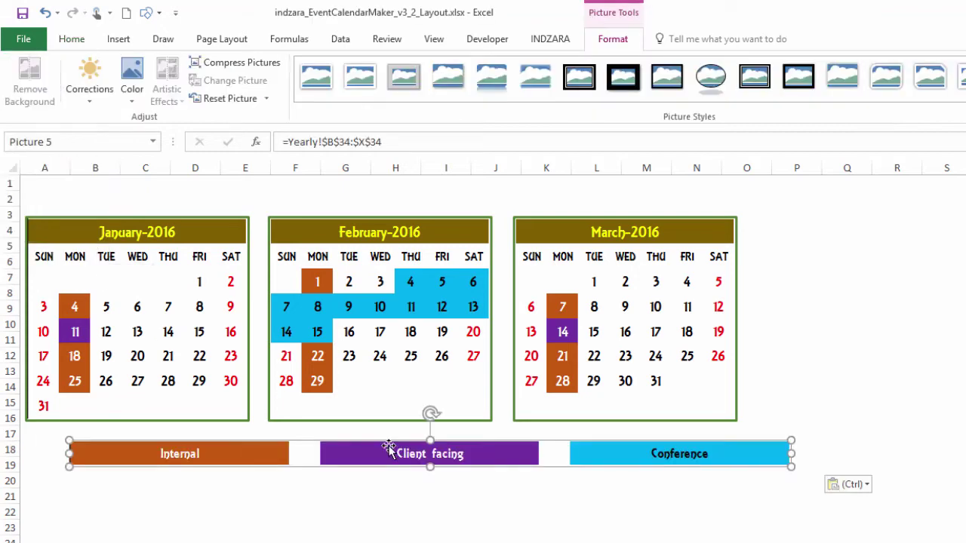
pyautogui.moveTo(388, 447); pyautogui.dragTo(339, 451)
pyautogui.click(806, 415)
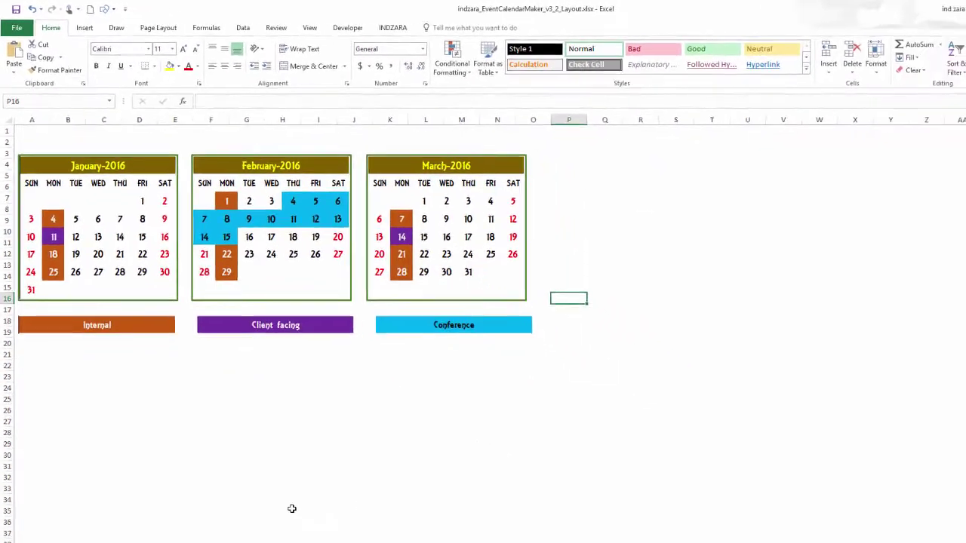
# - Copy the Events table header and three event rows (Events!A10:E13)
pyautogui.click(193, 526)
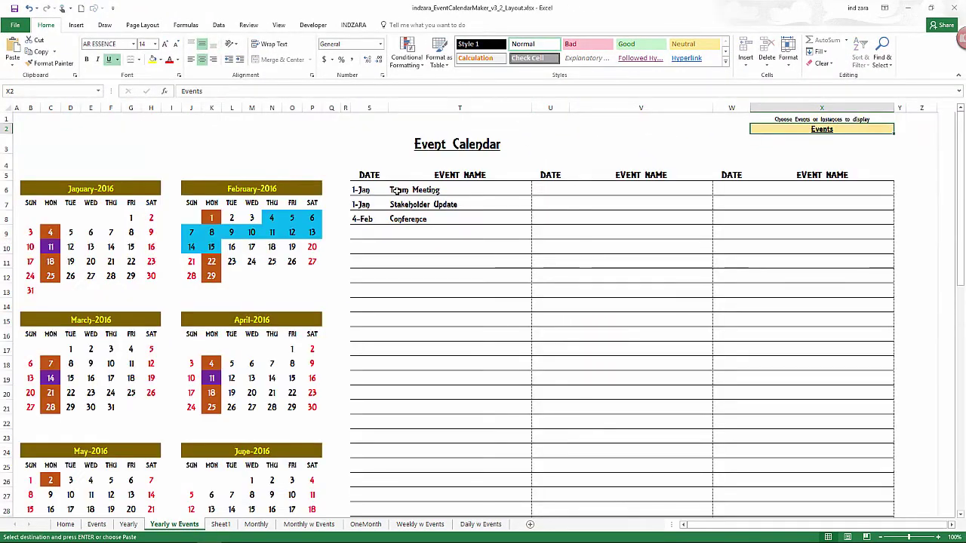
pyautogui.click(359, 168)
pyautogui.moveTo(361, 174); pyautogui.dragTo(447, 221)
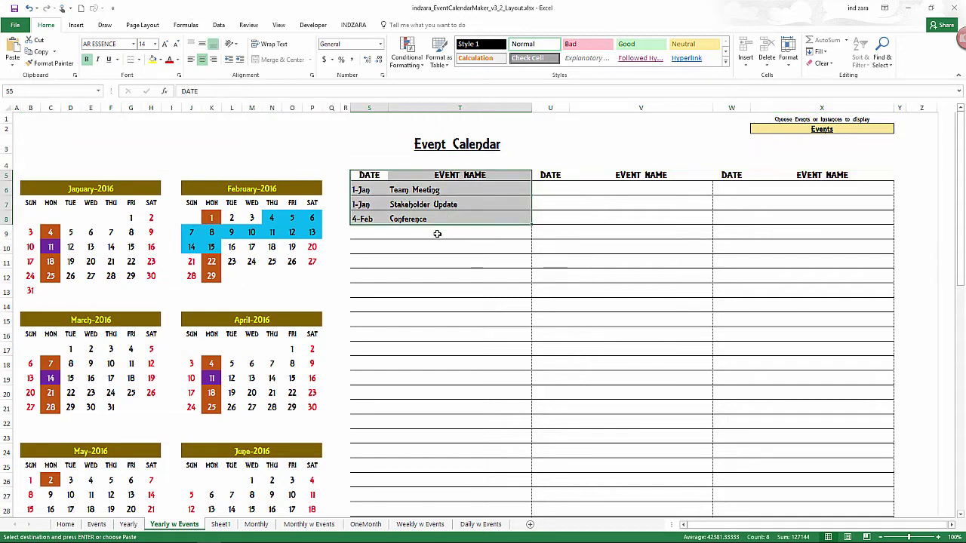
pyautogui.click(97, 525)
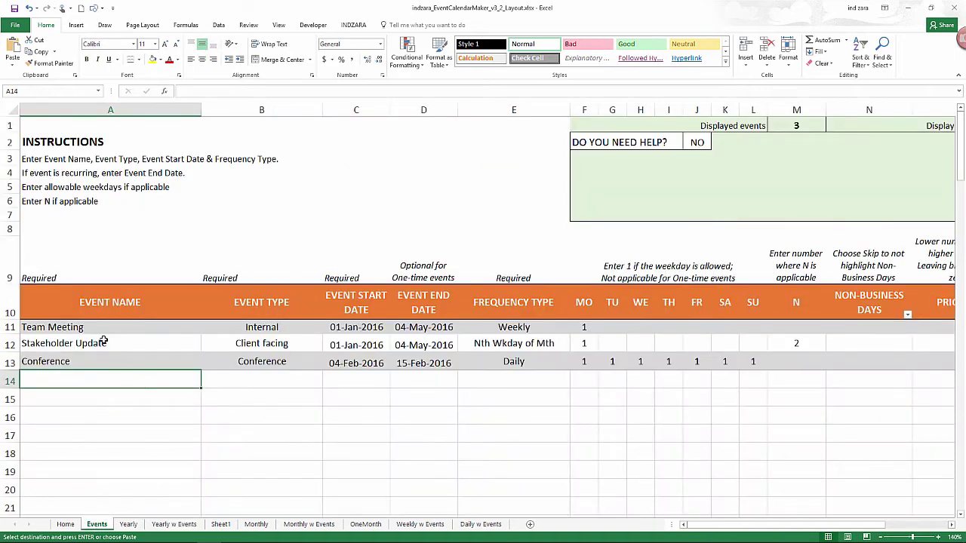
pyautogui.moveTo(102, 303); pyautogui.dragTo(475, 363)
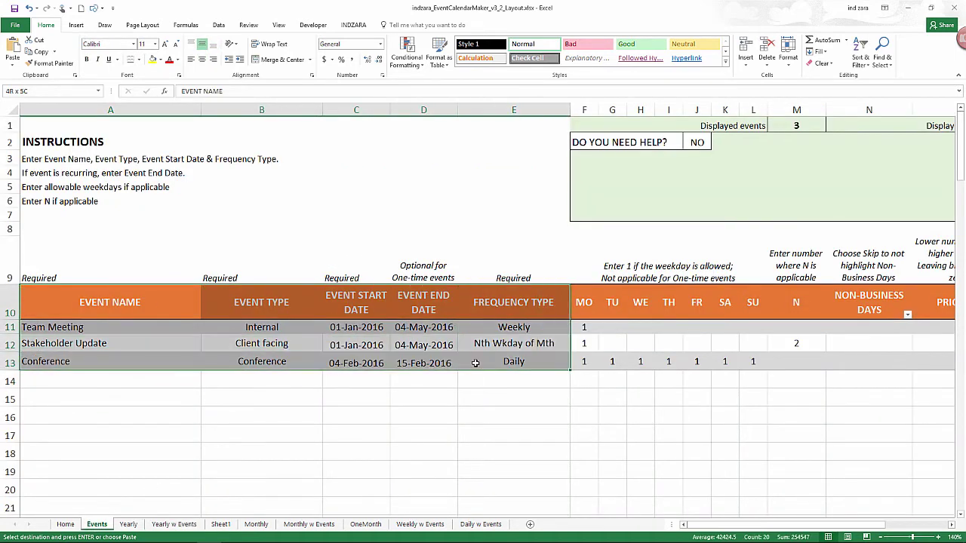
pyautogui.hotkey('ctrl', 'c')
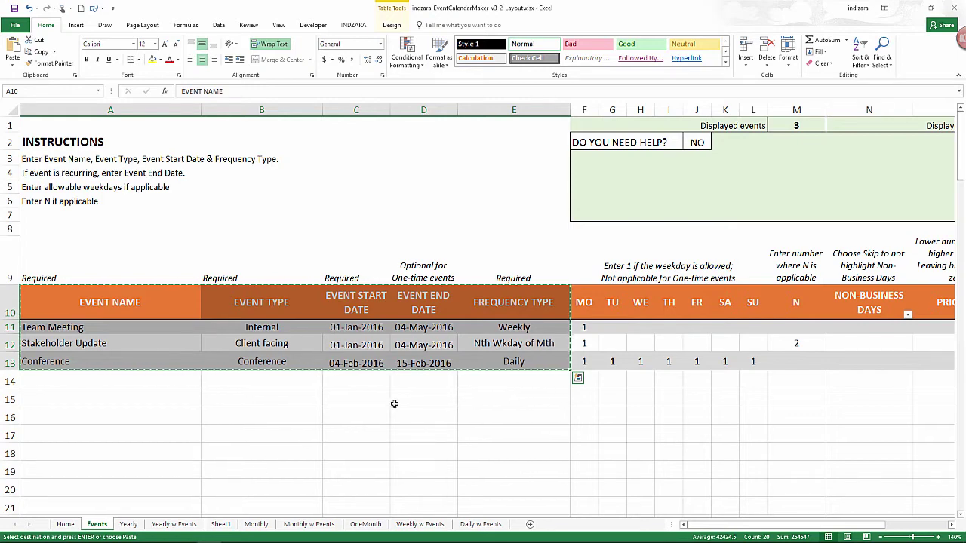
# - Paste the table at Sheet1 A20 as a linked picture and nudge it slightly right and down
pyautogui.click(220, 523)
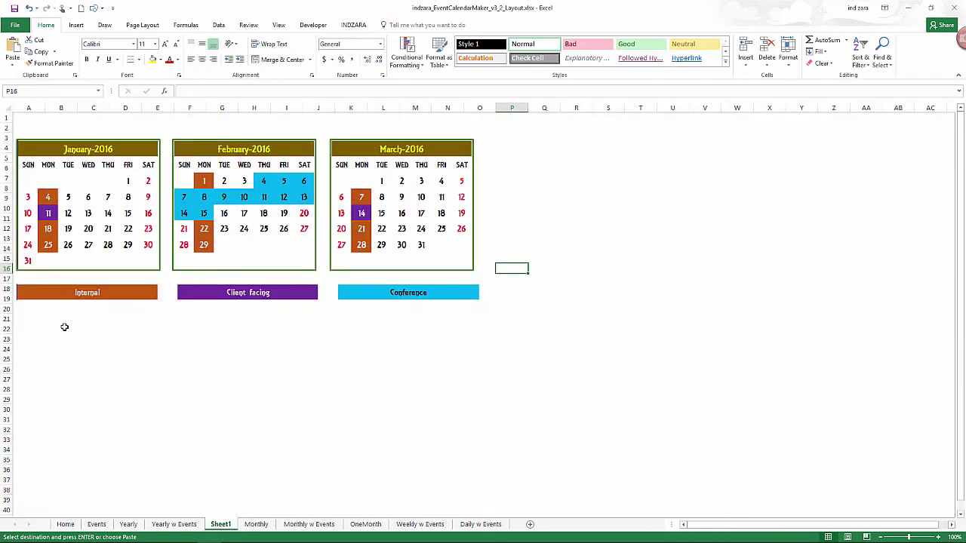
pyautogui.click(51, 310)
pyautogui.click(37, 310)
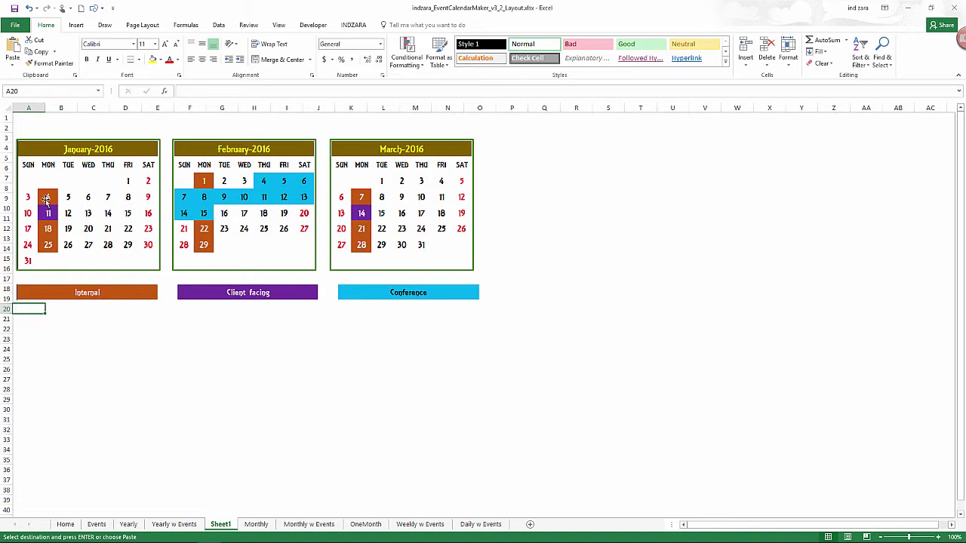
pyautogui.click(19, 67)
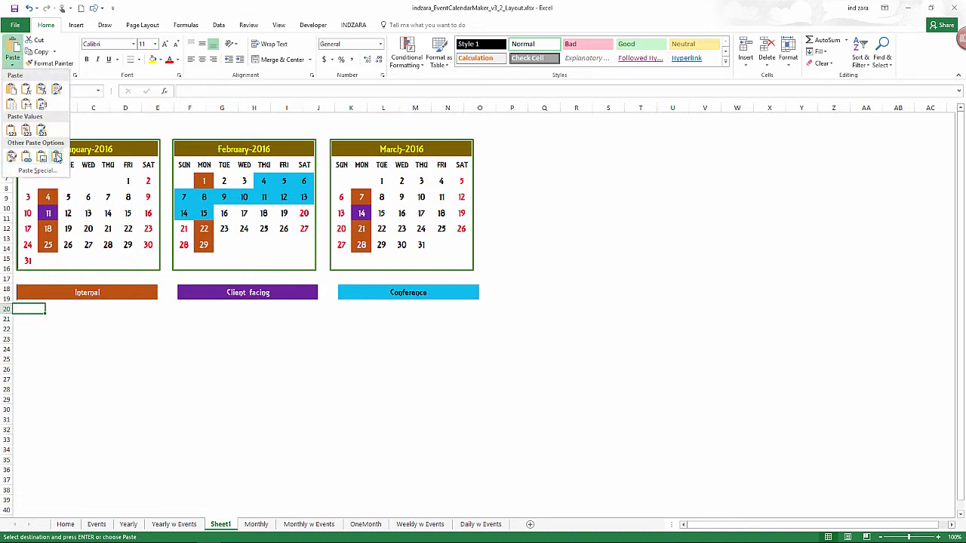
pyautogui.click(56, 157)
pyautogui.moveTo(231, 355); pyautogui.dragTo(253, 363)
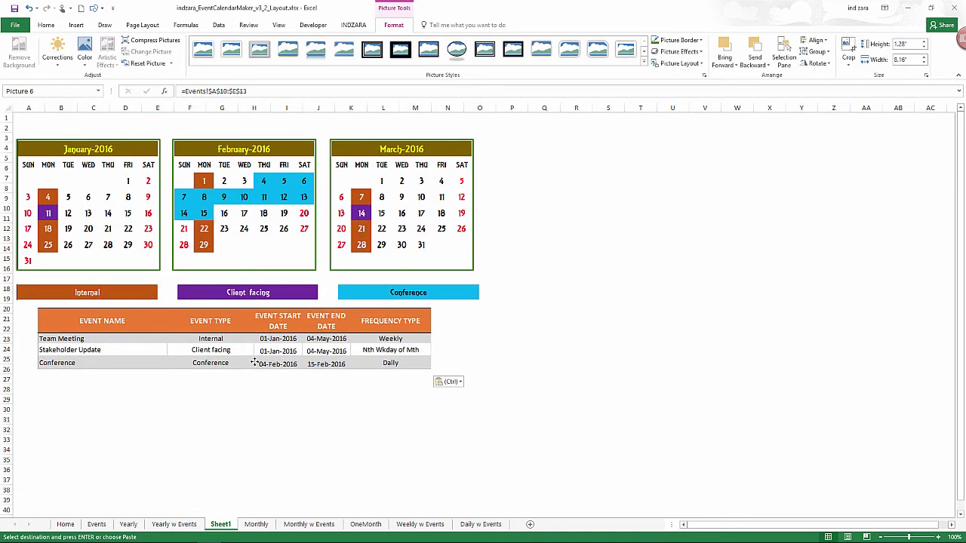
pyautogui.click(507, 348)
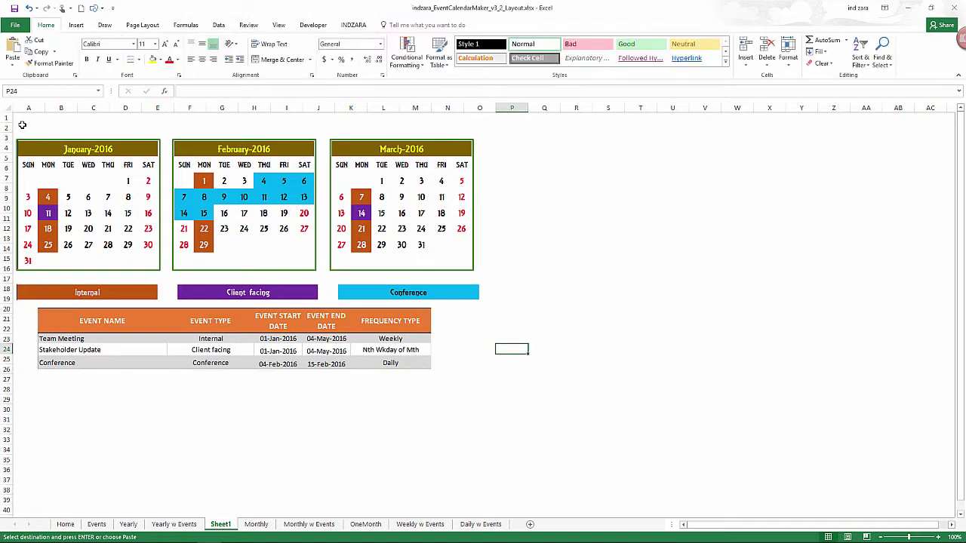
# - Select A2:O27 on Sheet1 and set it as the Print Area from Page Layout
pyautogui.moveTo(20, 124); pyautogui.dragTo(477, 377)
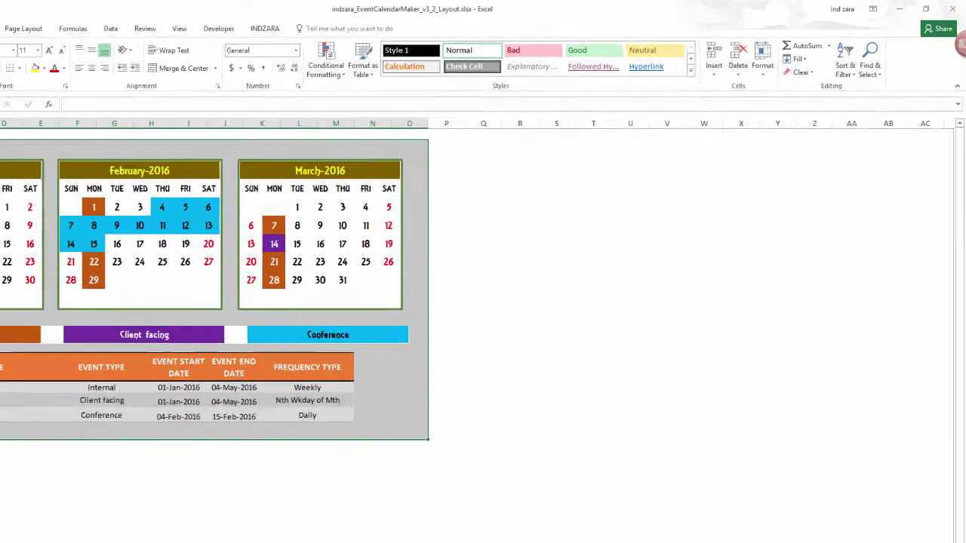
pyautogui.click(76, 25)
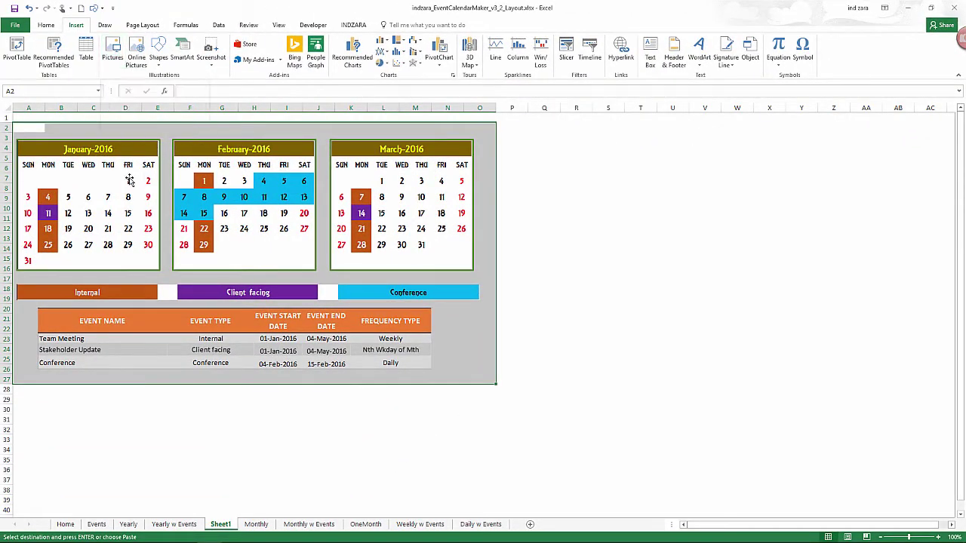
pyautogui.click(46, 26)
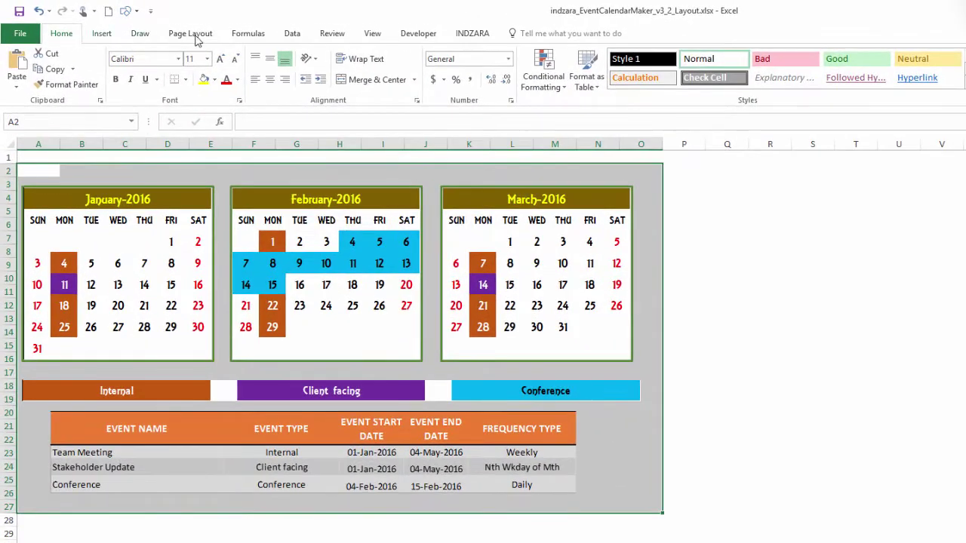
pyautogui.scroll(-3, 202, 86)
pyautogui.click(205, 83)
pyautogui.click(214, 104)
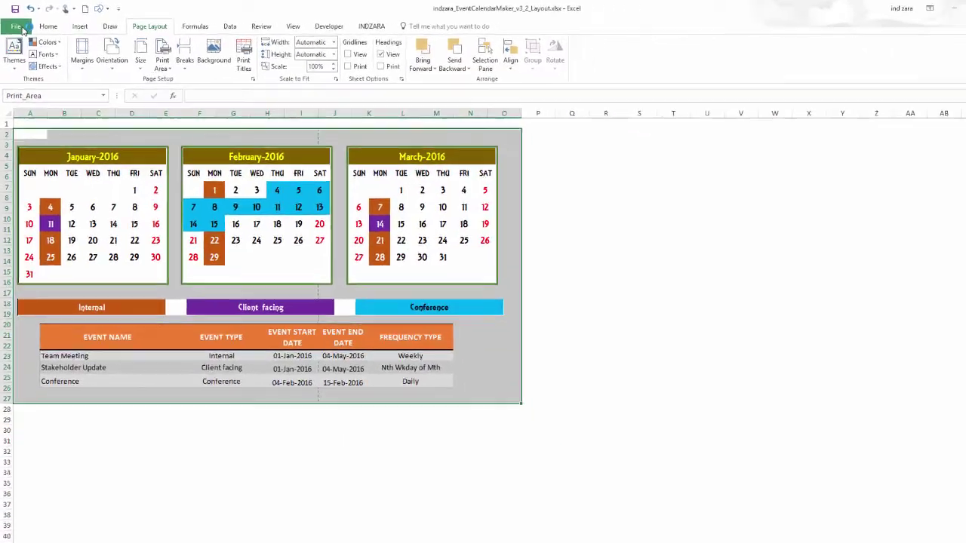
# - In Print settings choose Fit Sheet on One Page and Landscape orientation, then return to the sheet
pyautogui.click(21, 27)
pyautogui.click(31, 172)
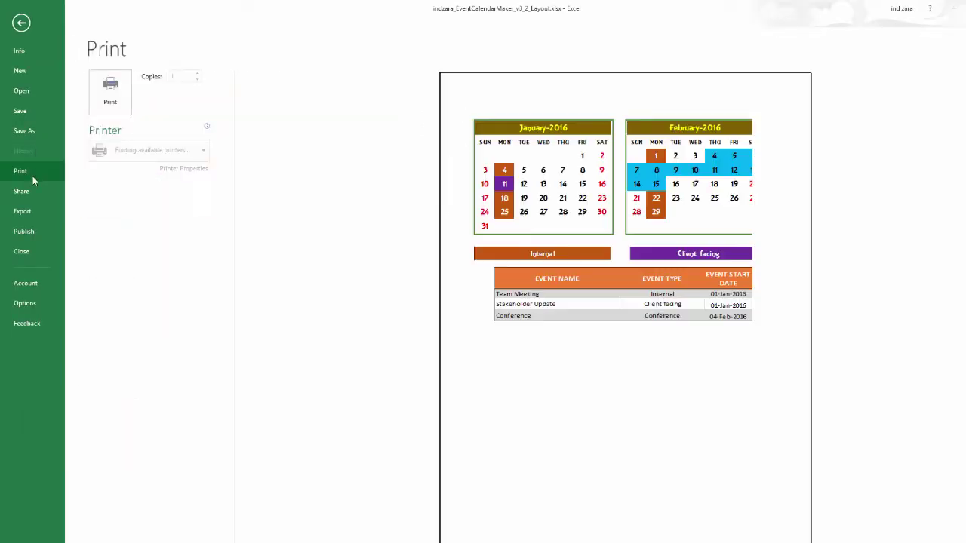
pyautogui.click(187, 367)
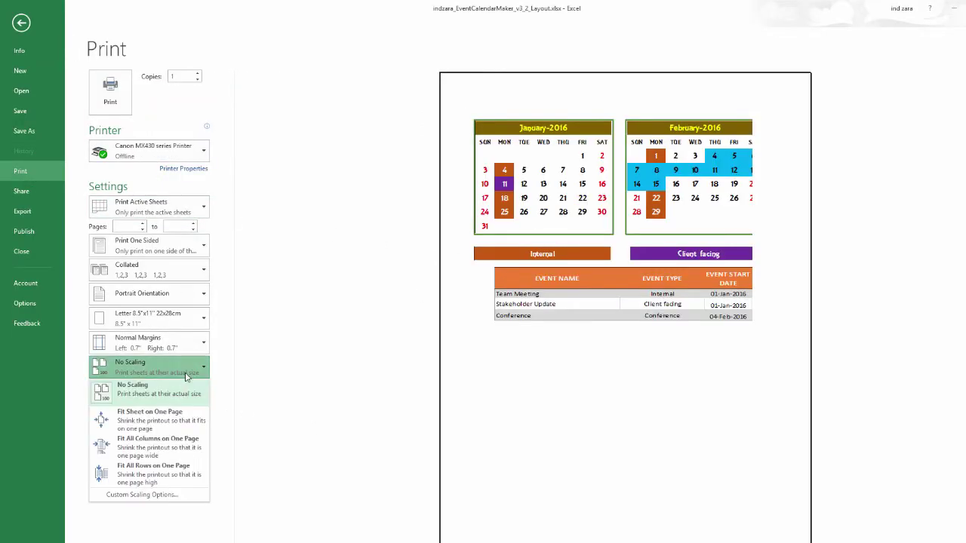
pyautogui.click(171, 421)
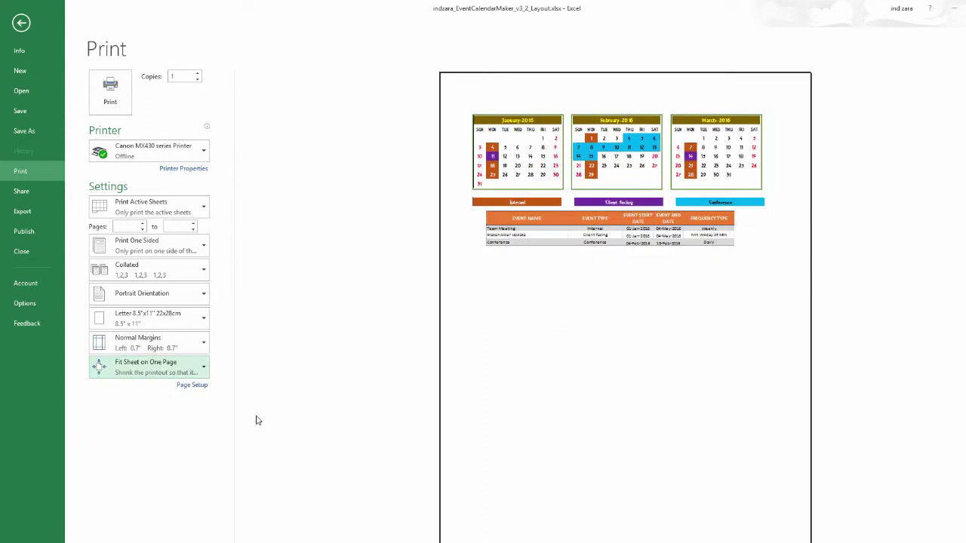
pyautogui.click(198, 296)
pyautogui.click(174, 346)
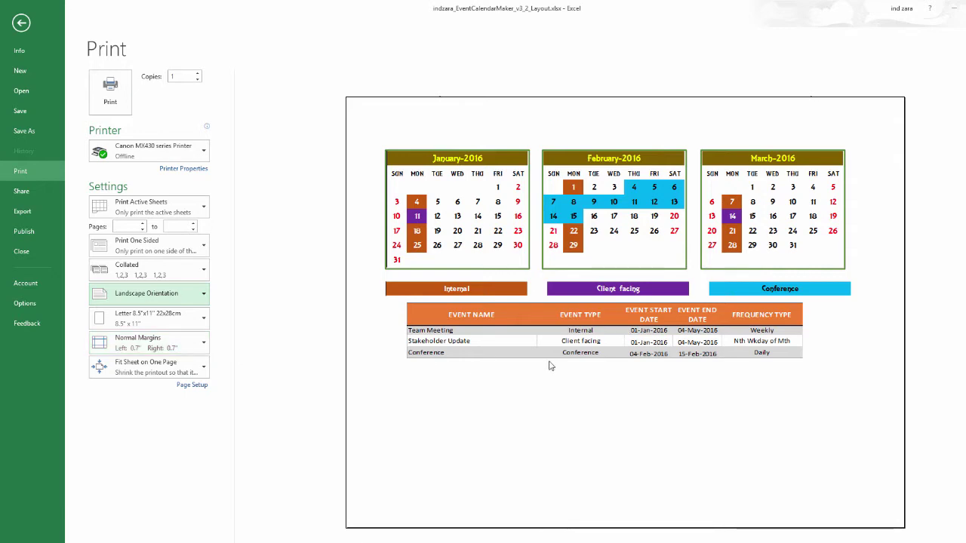
pyautogui.click(28, 28)
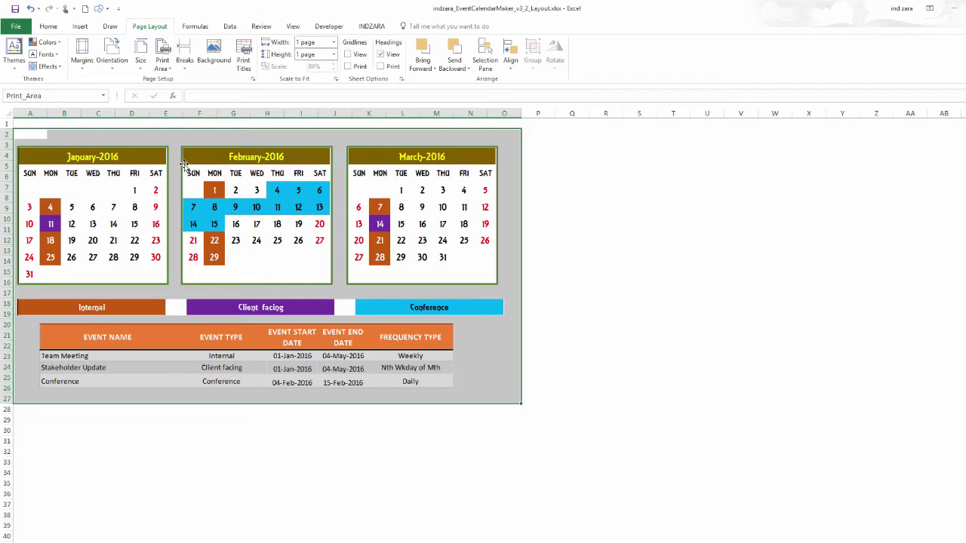
pyautogui.click(538, 273)
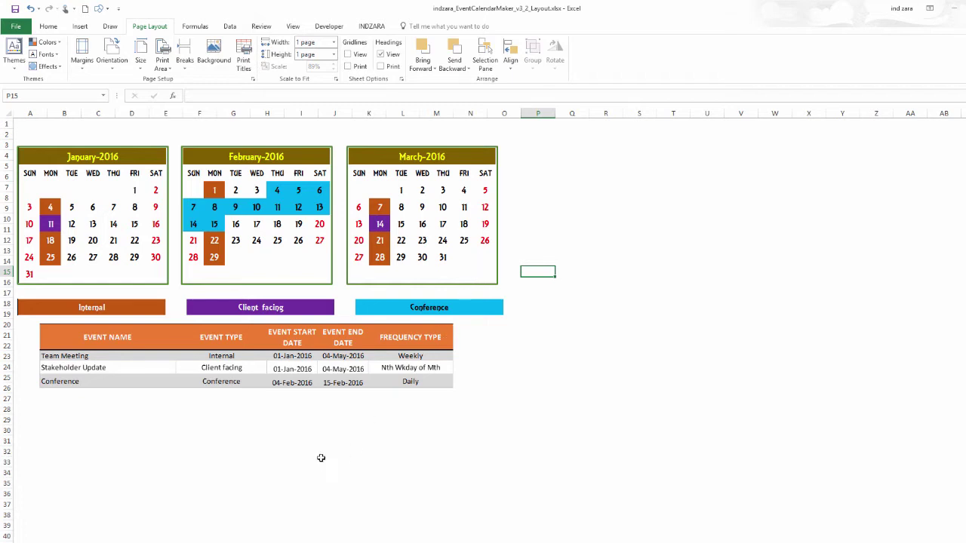
pyautogui.hotkey('ctrl', 'pagedown')
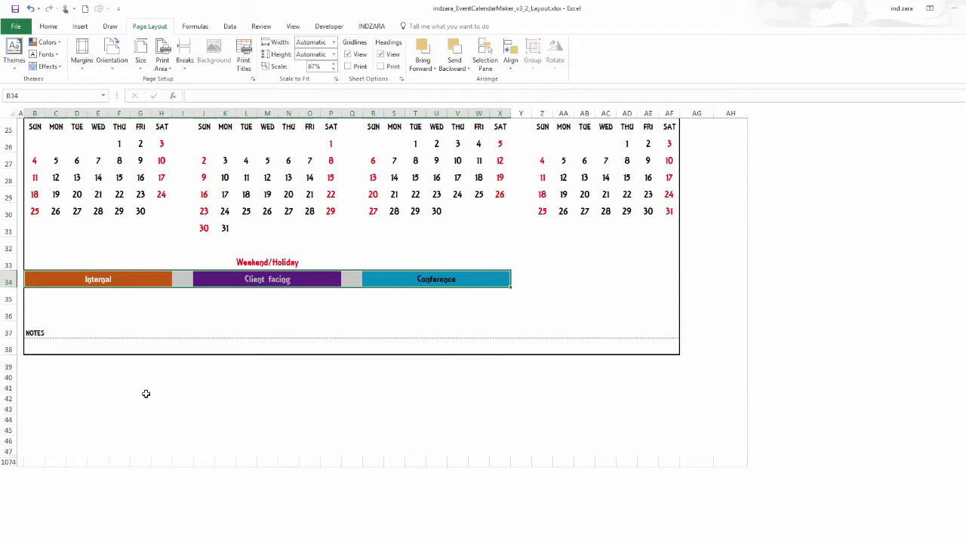
pyautogui.scroll(8, 147, 320)
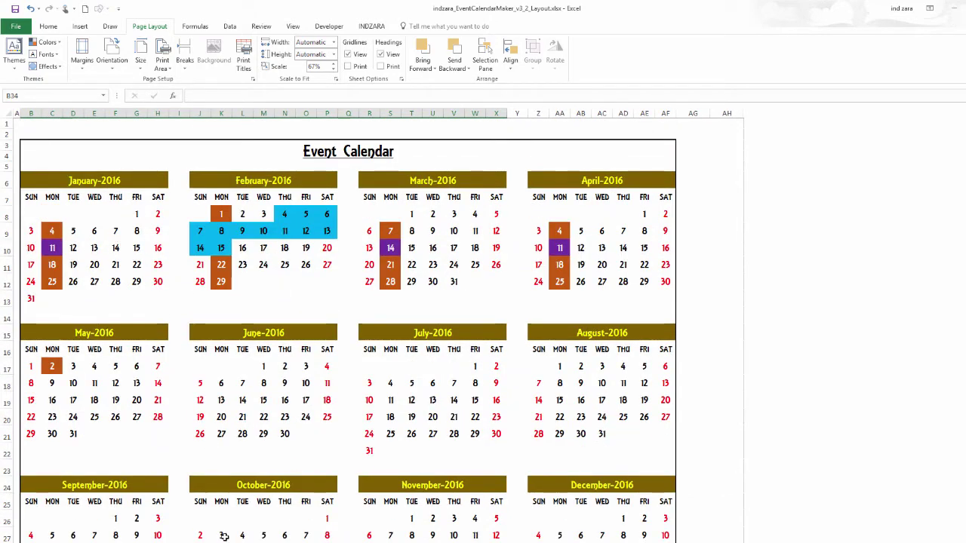
pyautogui.hotkey('ctrl', 'pageup')
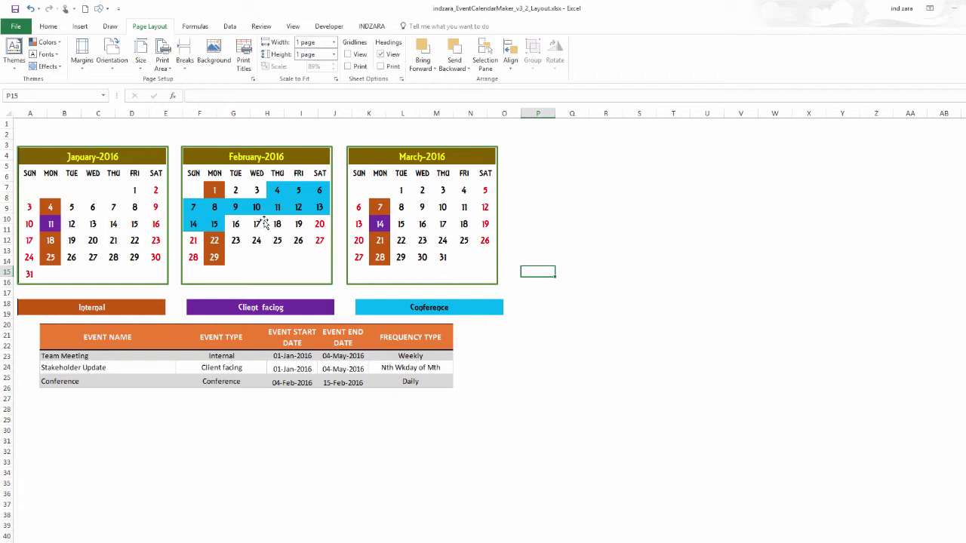
pyautogui.click(408, 217)
# - Preview Picture Styles on the February calendar picture without applying one
pyautogui.click(282, 199)
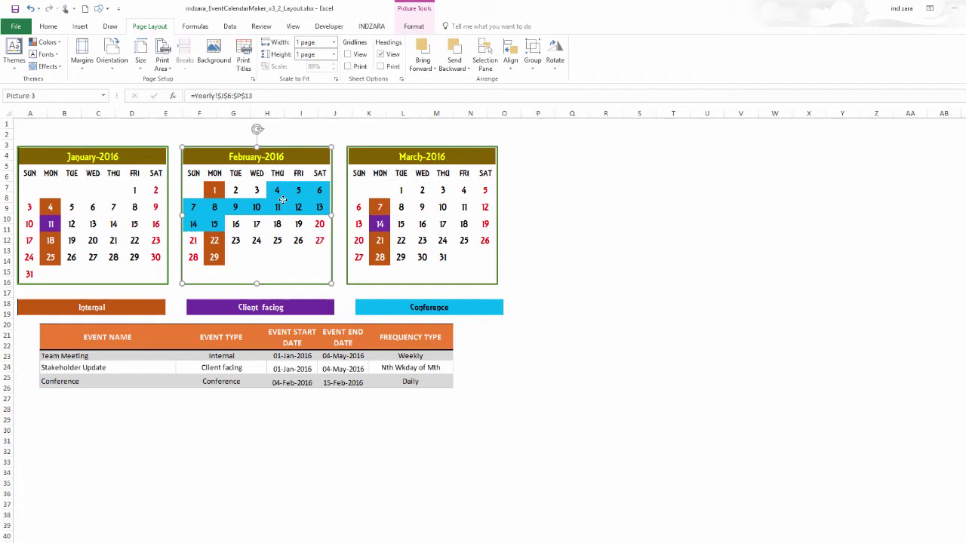
pyautogui.click(414, 26)
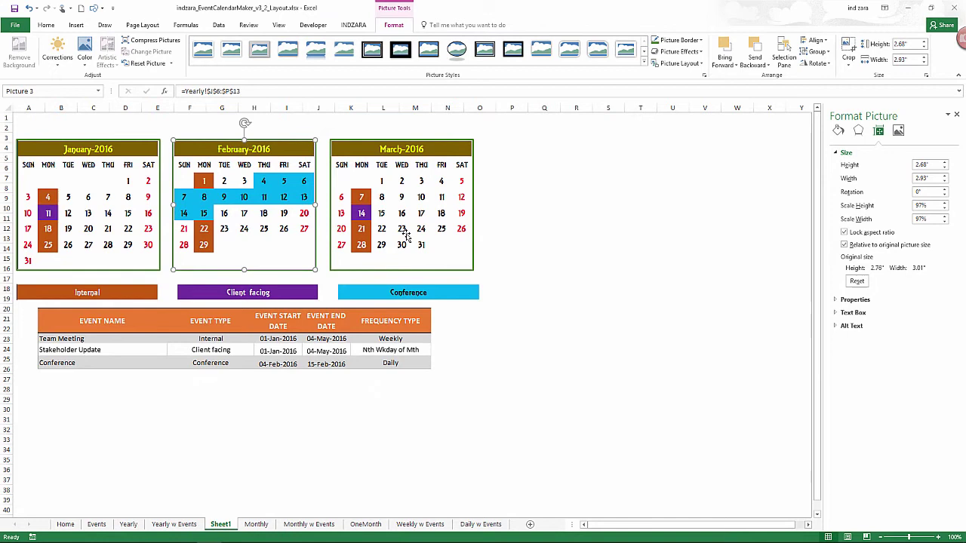
pyautogui.click(643, 64)
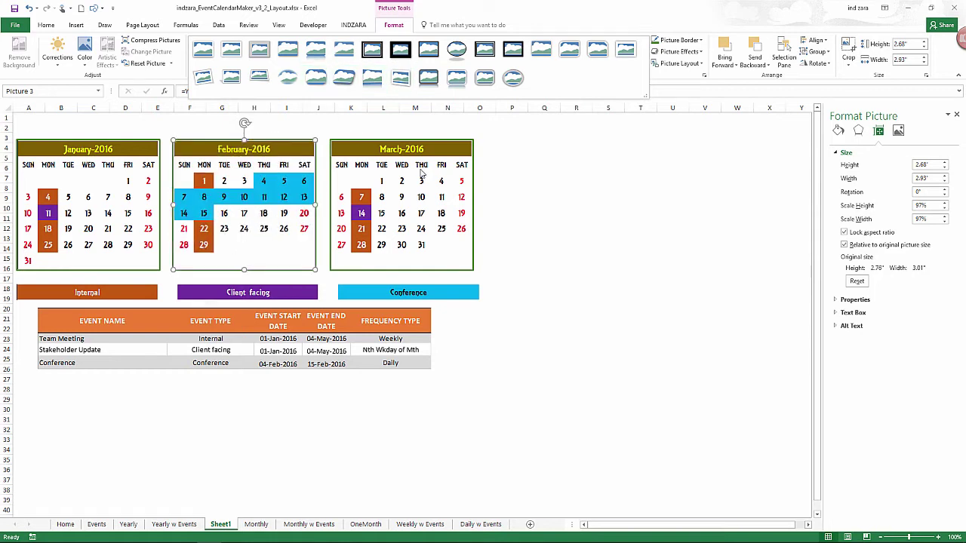
pyautogui.press('Escape')
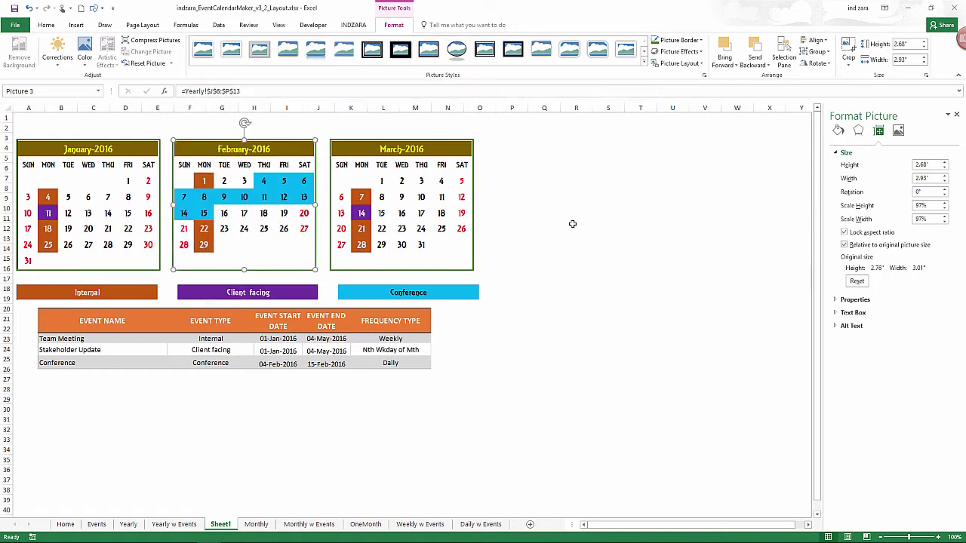
# - Preview Recolor options on the March calendar and events table pictures, keeping original colours
pyautogui.click(450, 210)
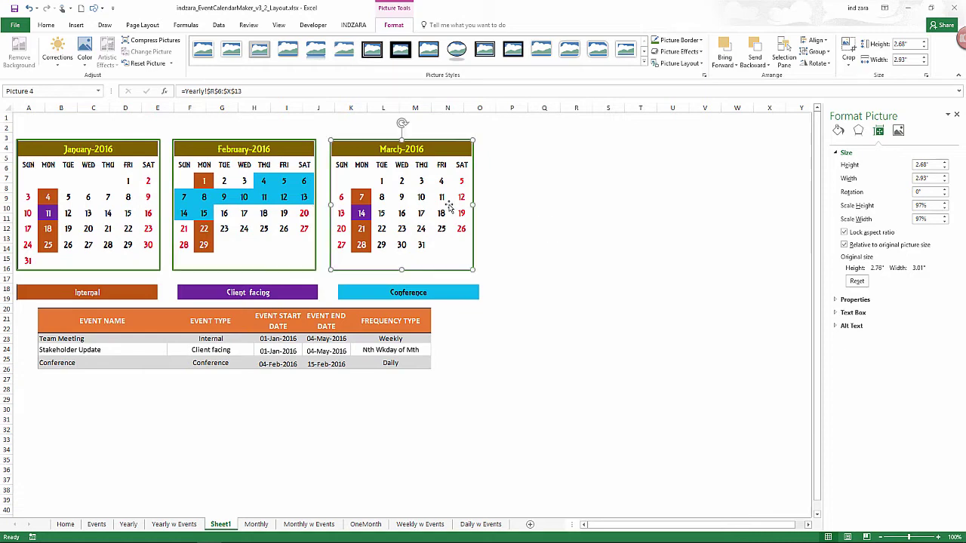
pyautogui.click(85, 60)
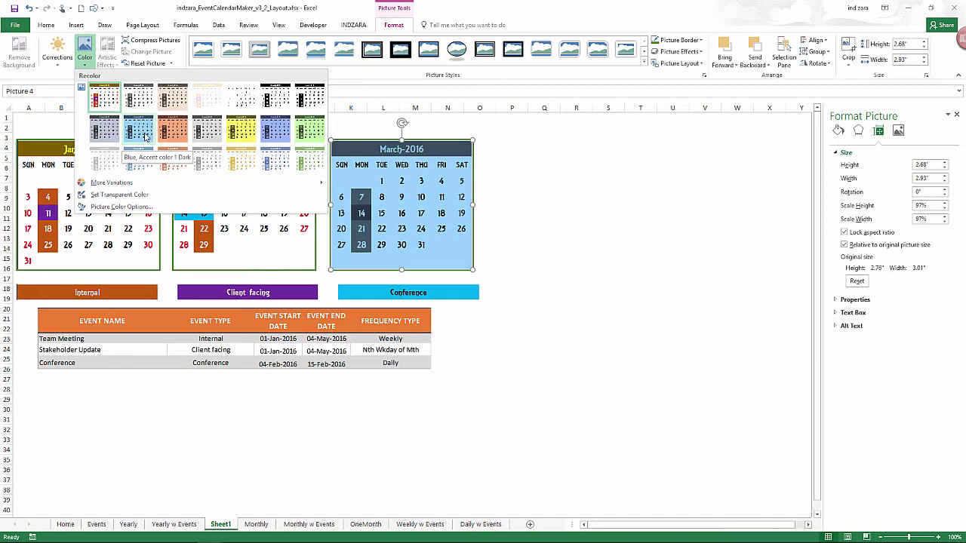
pyautogui.click(183, 327)
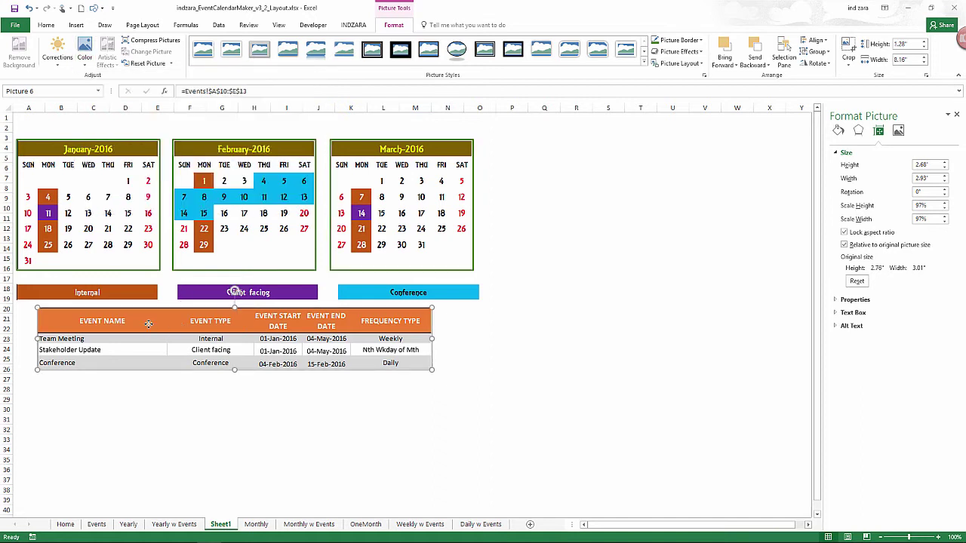
pyautogui.click(85, 53)
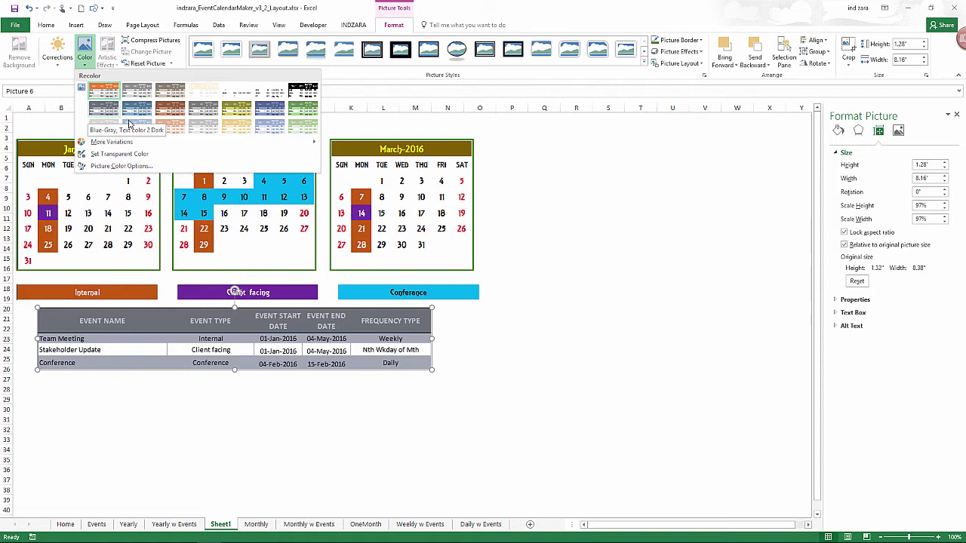
pyautogui.press('Escape')
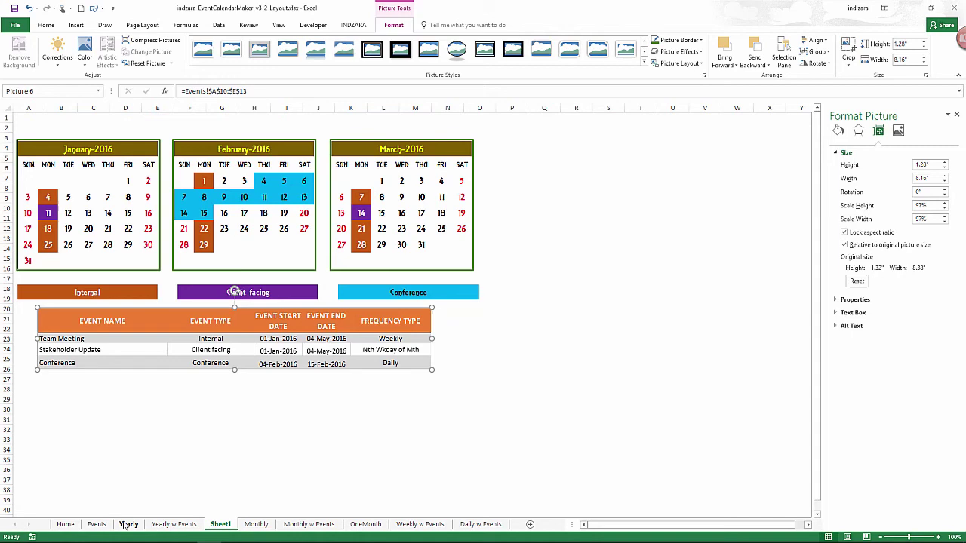
# - Enter 1 in the Events sheet's Wednesday (WE) column H11 for Team Meeting
pyautogui.click(101, 523)
pyautogui.click(424, 345)
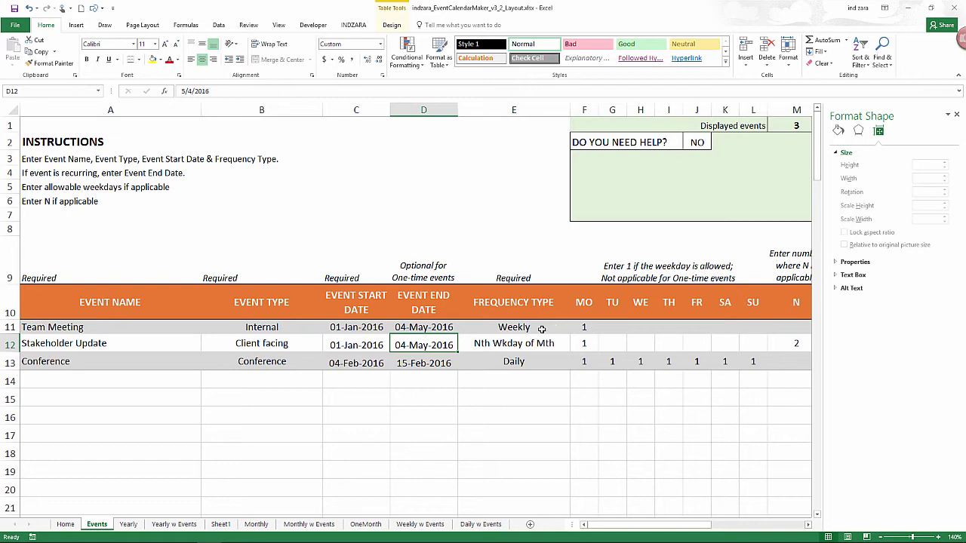
pyautogui.click(220, 523)
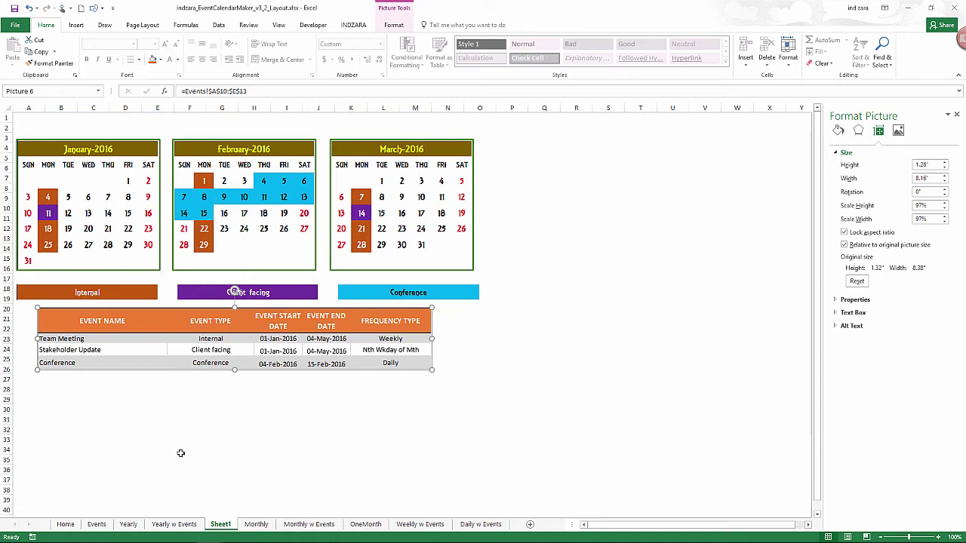
pyautogui.click(96, 523)
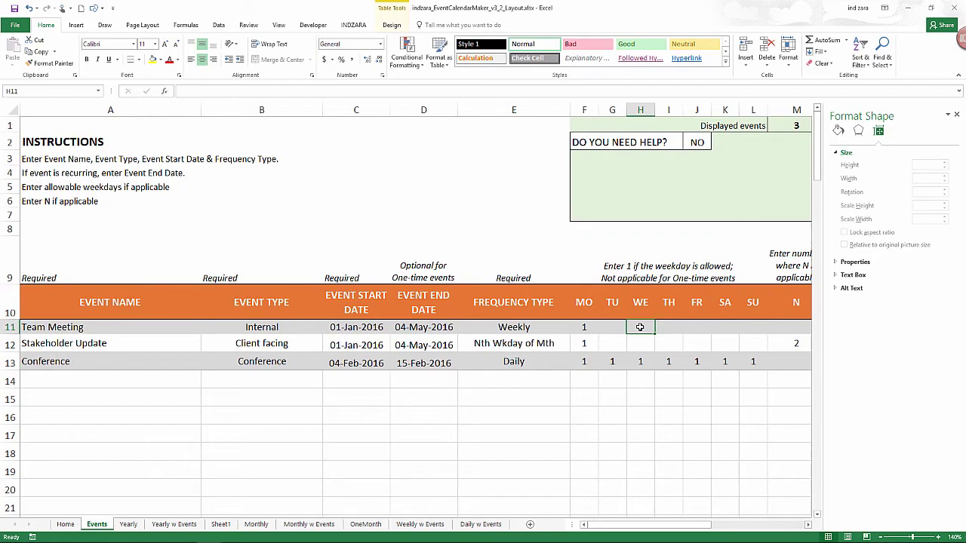
pyautogui.write('1')
pyautogui.press('Return')
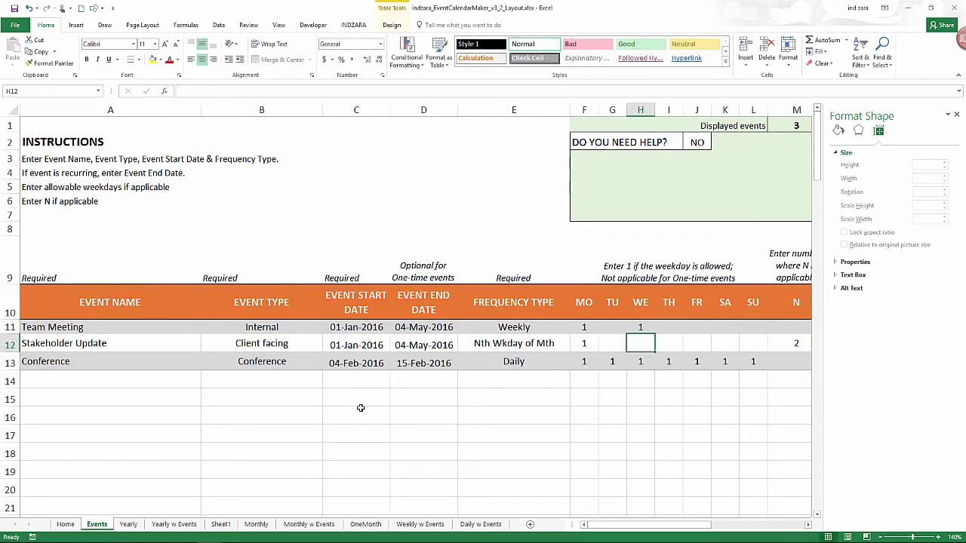
# - Compare Sheet1's updated calendars with the full Event Calendar, then show the Yearly sheet
pyautogui.click(218, 525)
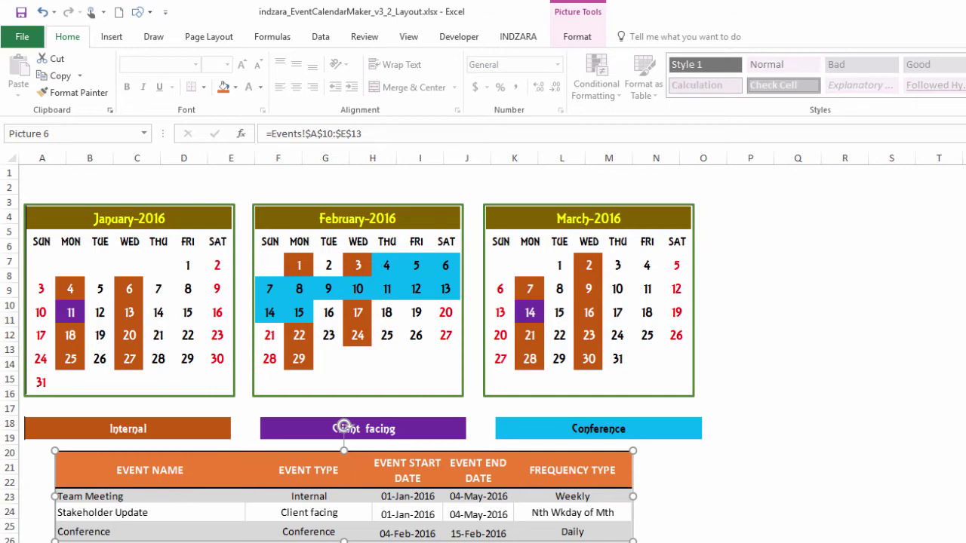
pyautogui.hotkey('ctrl', 'pageup')
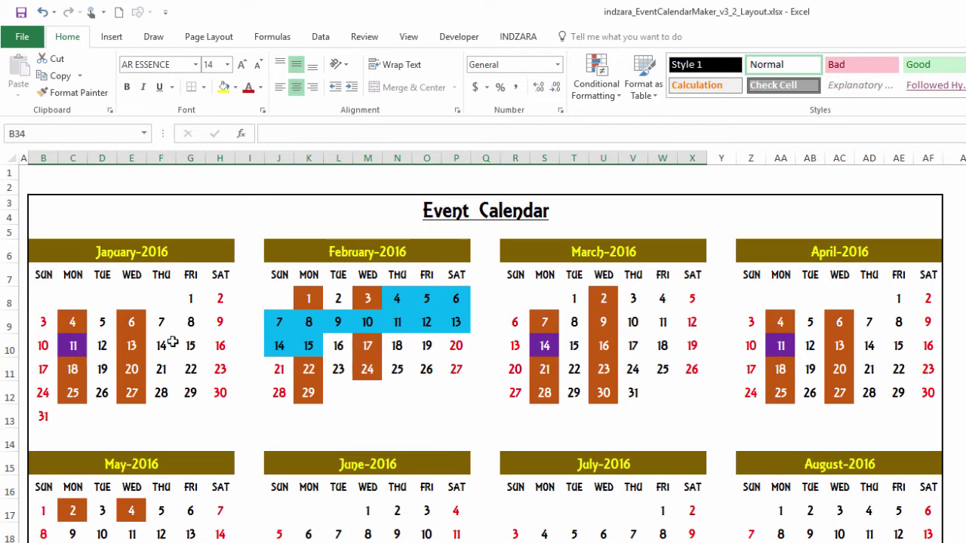
pyautogui.hotkey('ctrl', 'pagedown')
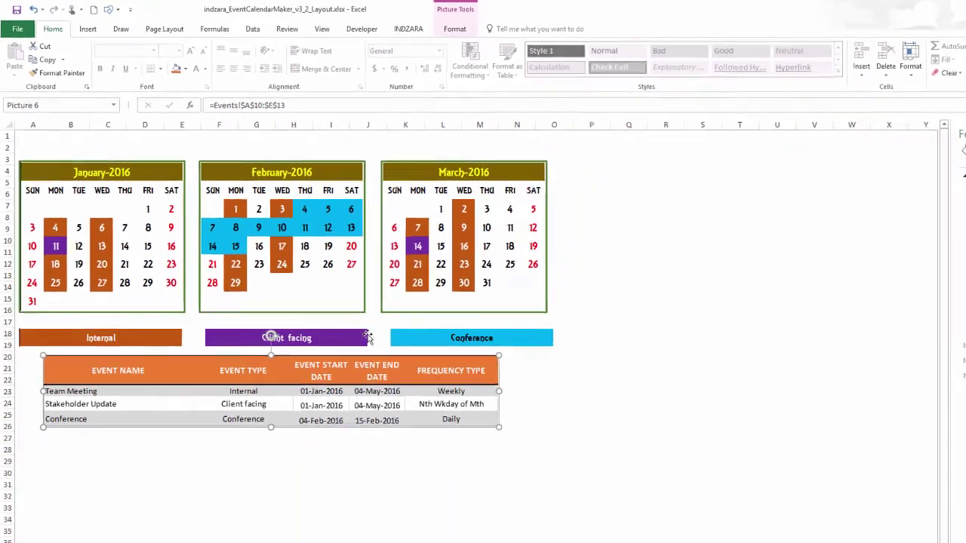
pyautogui.hotkey('ctrl', '1')
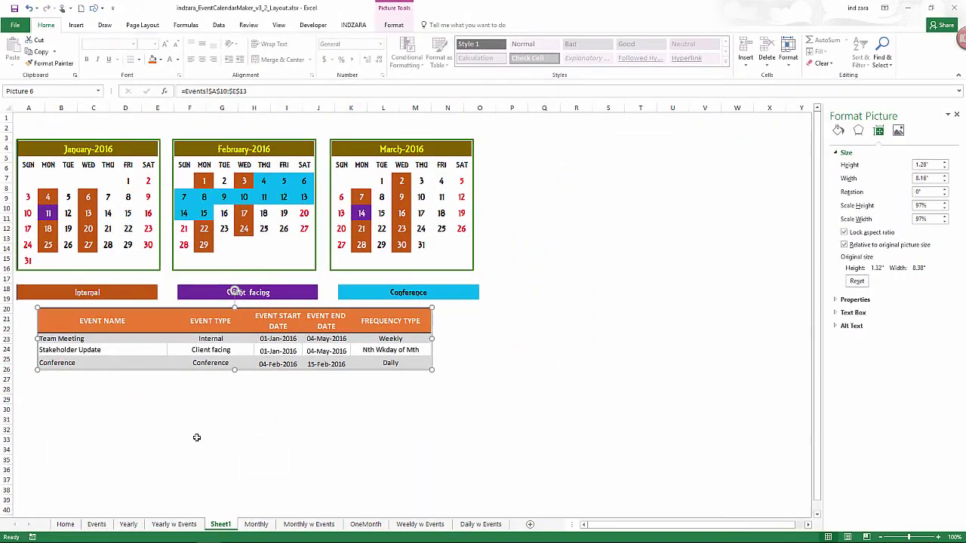
pyautogui.click(127, 523)
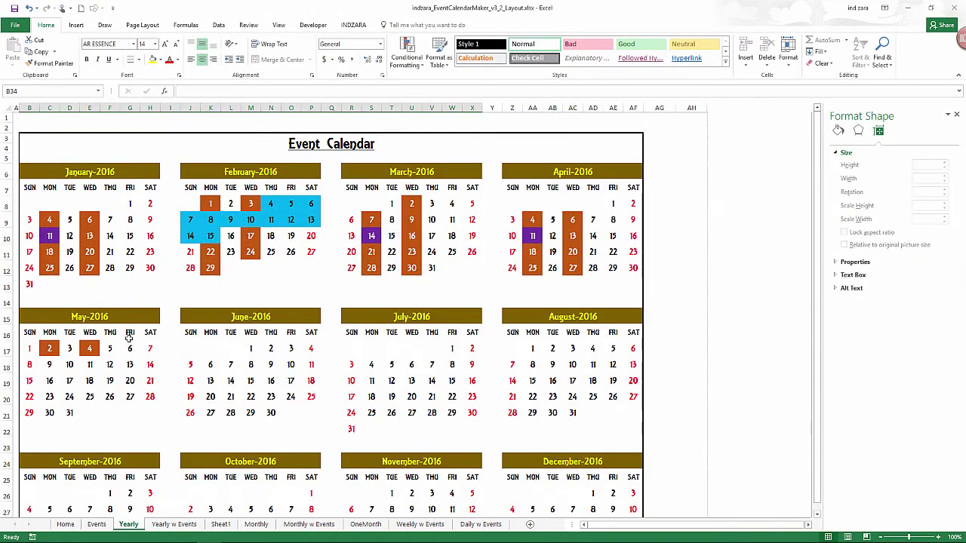
# - Enter May in the Home sheet's Calendar begins in Month cell C10 and view Sheet1
pyautogui.click(65, 524)
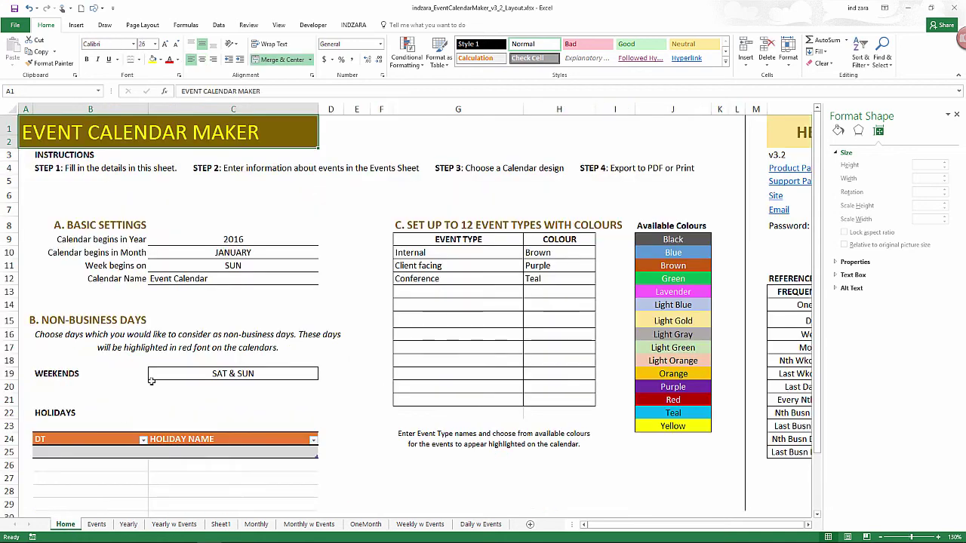
pyautogui.click(248, 252)
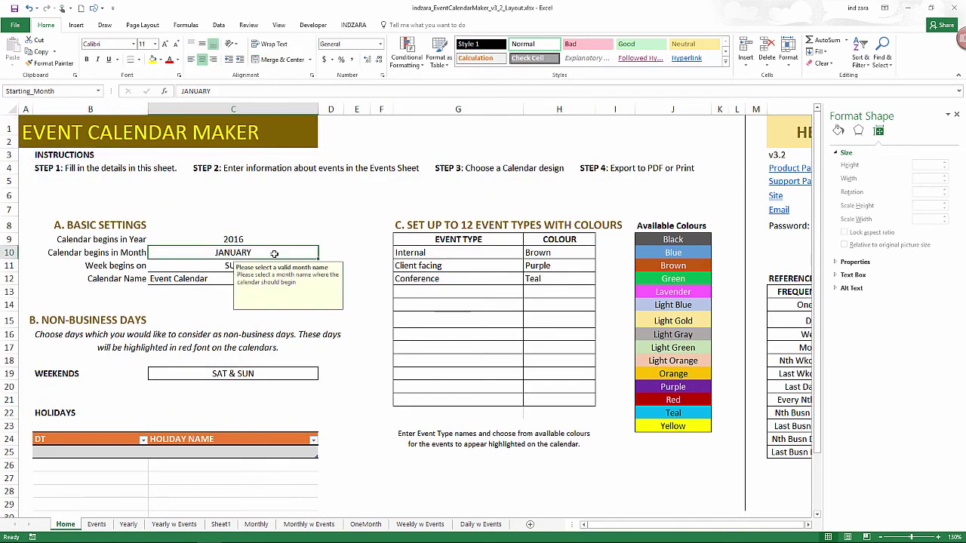
pyautogui.write('May')
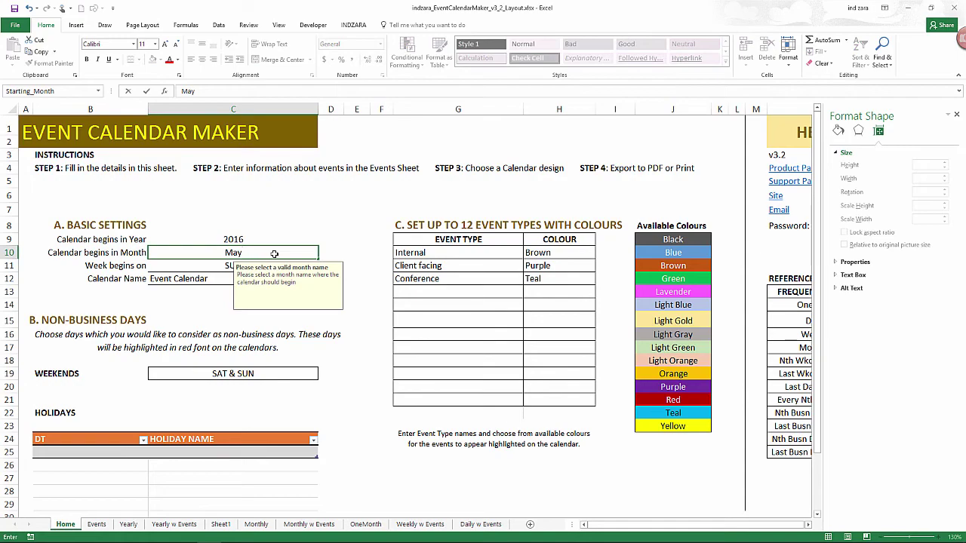
pyautogui.press('Return')
pyautogui.click(214, 524)
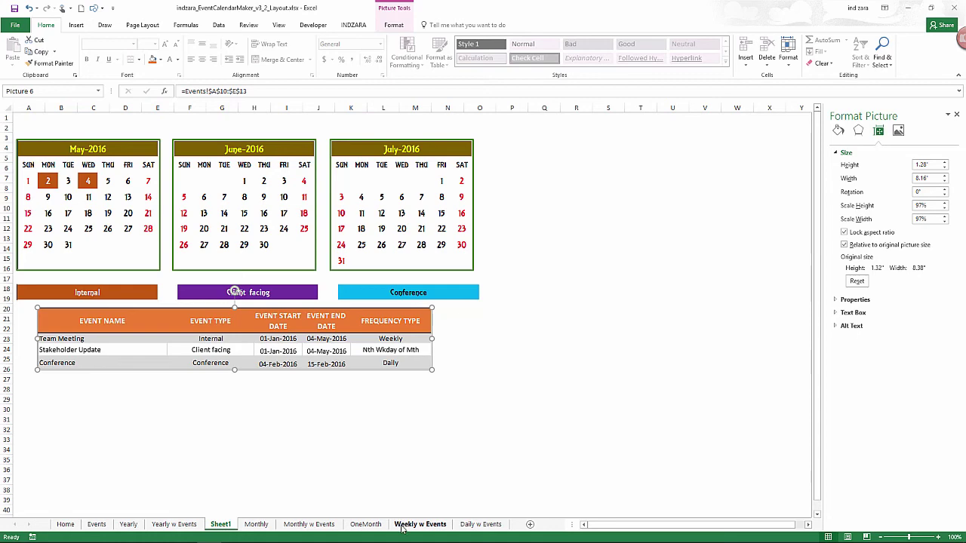
pyautogui.click(256, 524)
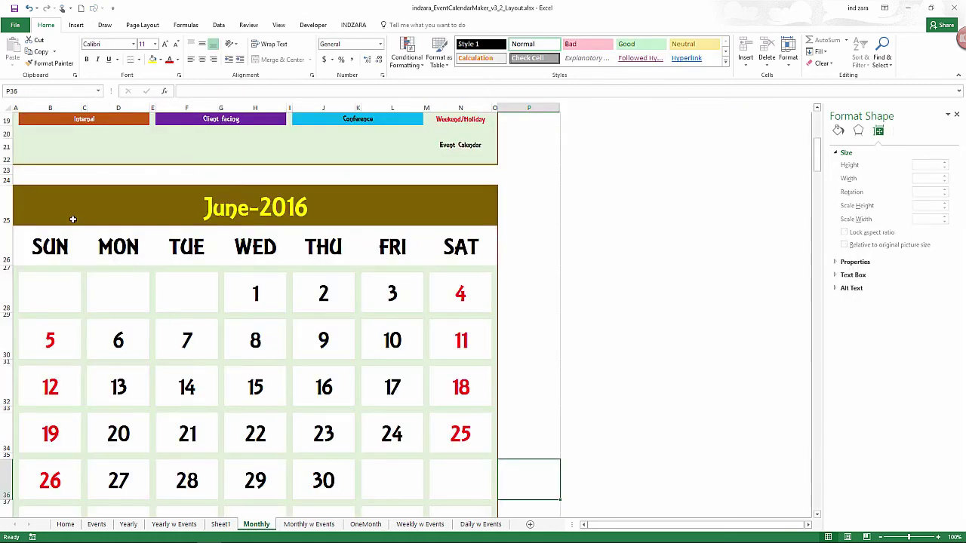
pyautogui.scroll(-1, 73, 218)
pyautogui.scroll(7, 72, 219)
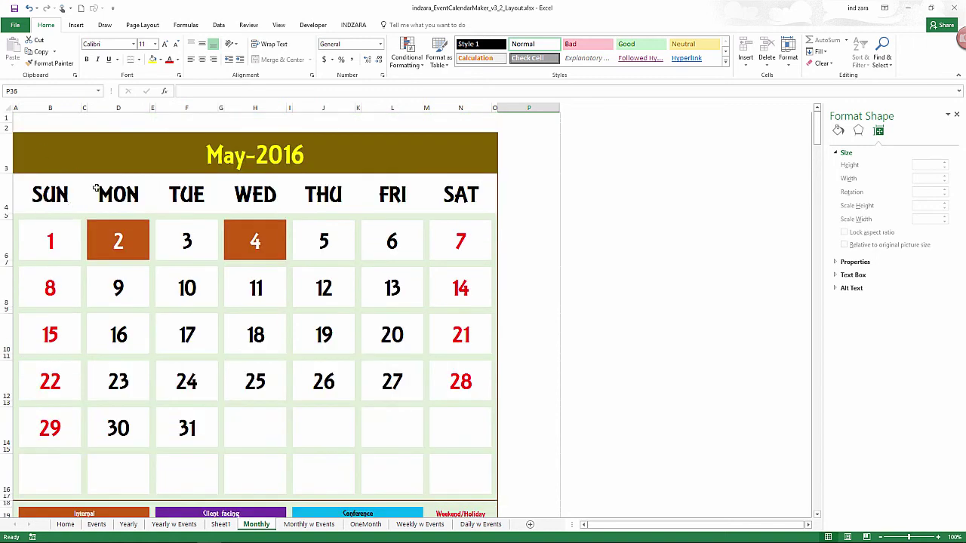
pyautogui.moveTo(97, 189); pyautogui.dragTo(449, 473)
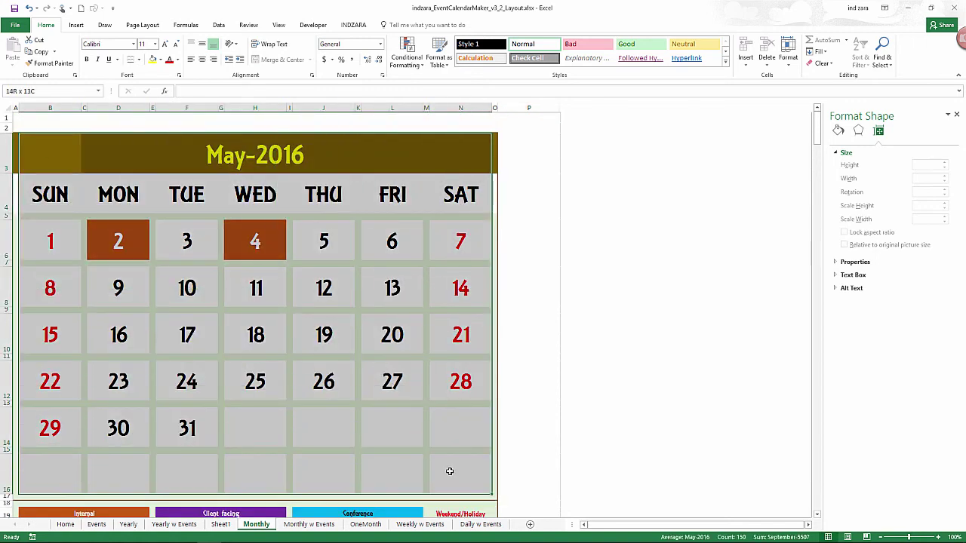
pyautogui.hotkey('ctrl', 'c')
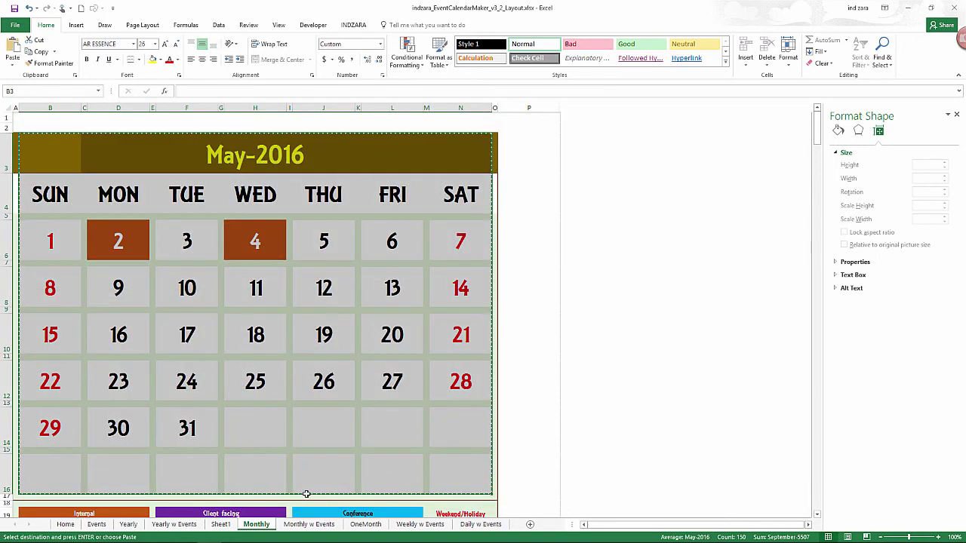
pyautogui.click(220, 524)
pyautogui.click(512, 156)
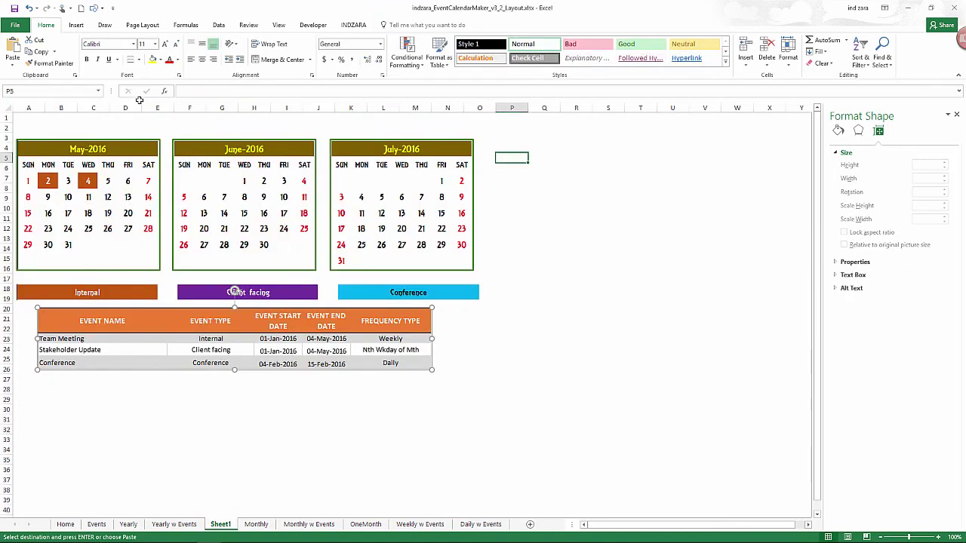
pyautogui.click(13, 63)
pyautogui.click(56, 157)
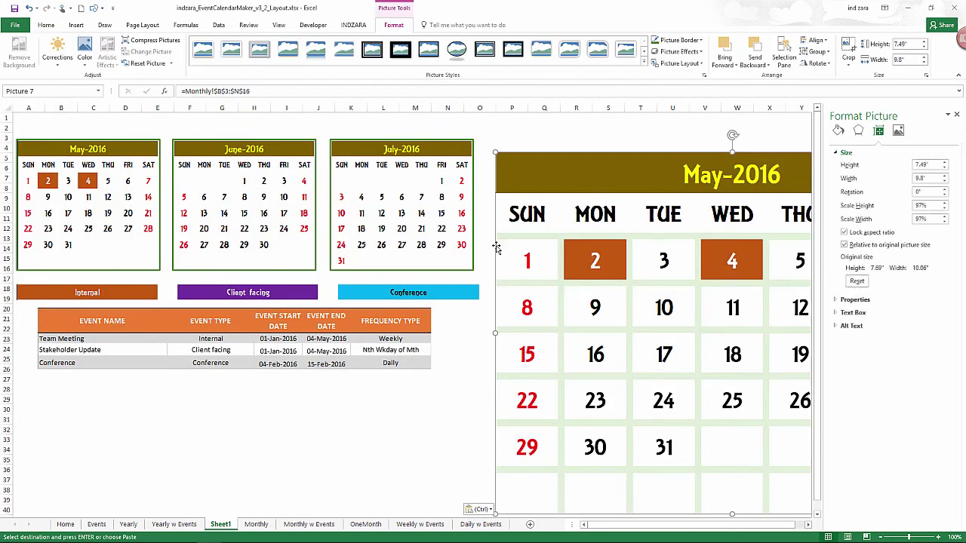
pyautogui.moveTo(676, 280); pyautogui.dragTo(489, 244)
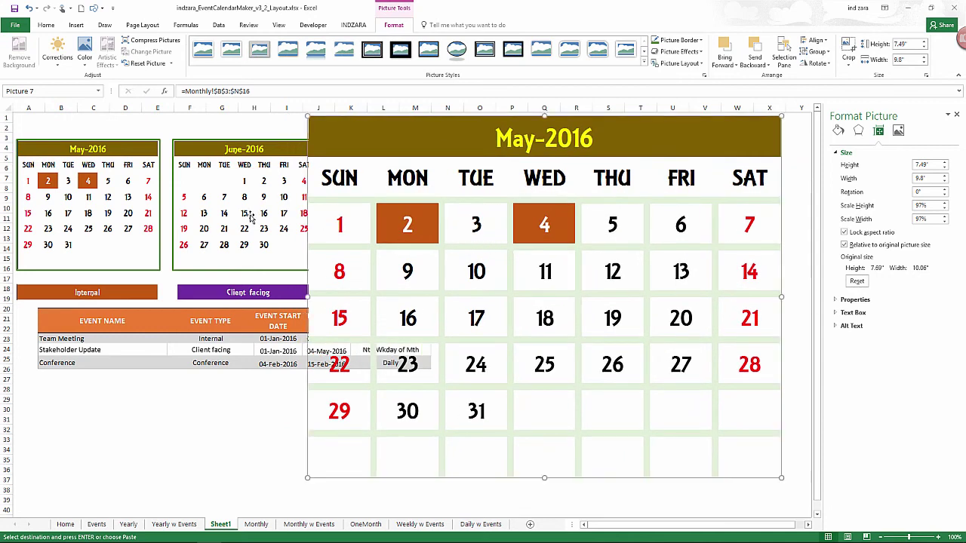
pyautogui.moveTo(251, 216); pyautogui.dragTo(230, 425)
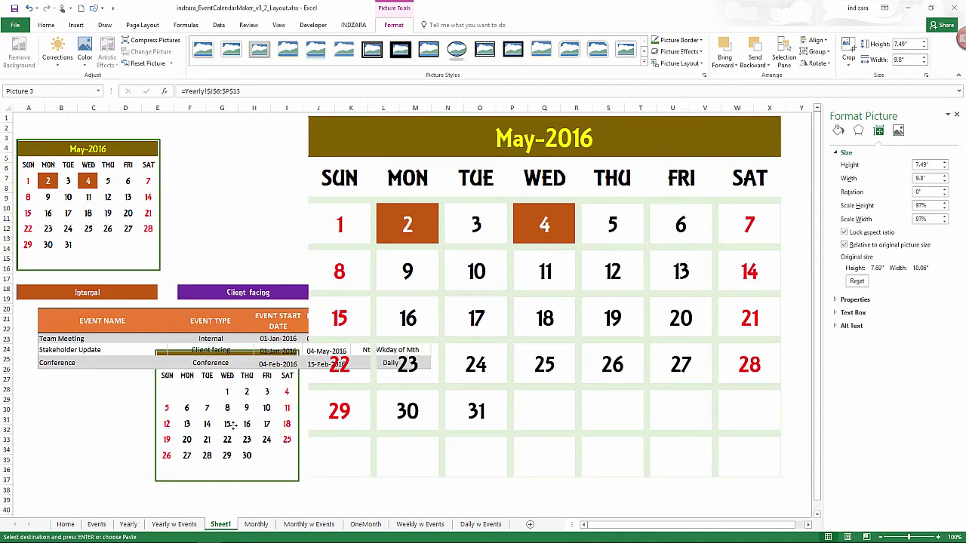
pyautogui.press('Escape')
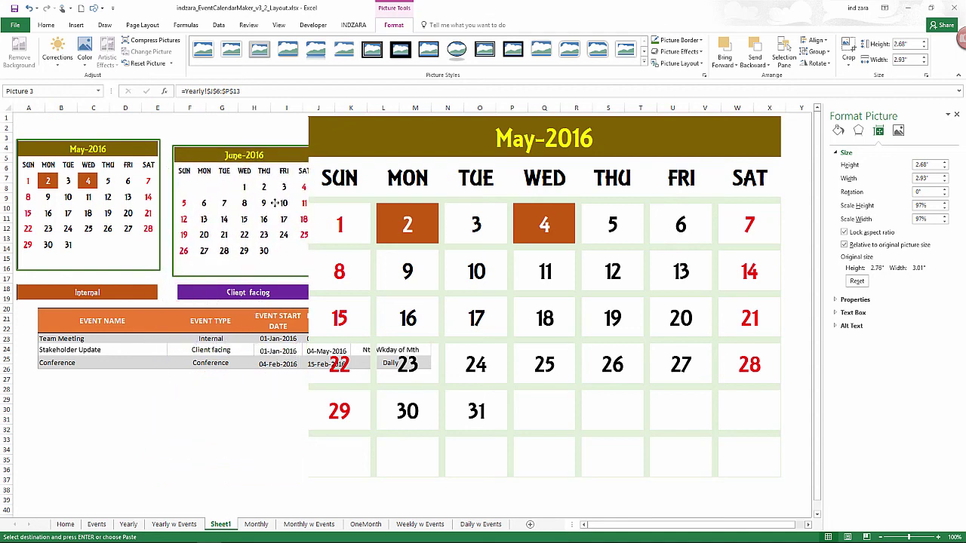
pyautogui.moveTo(273, 202); pyautogui.dragTo(274, 197)
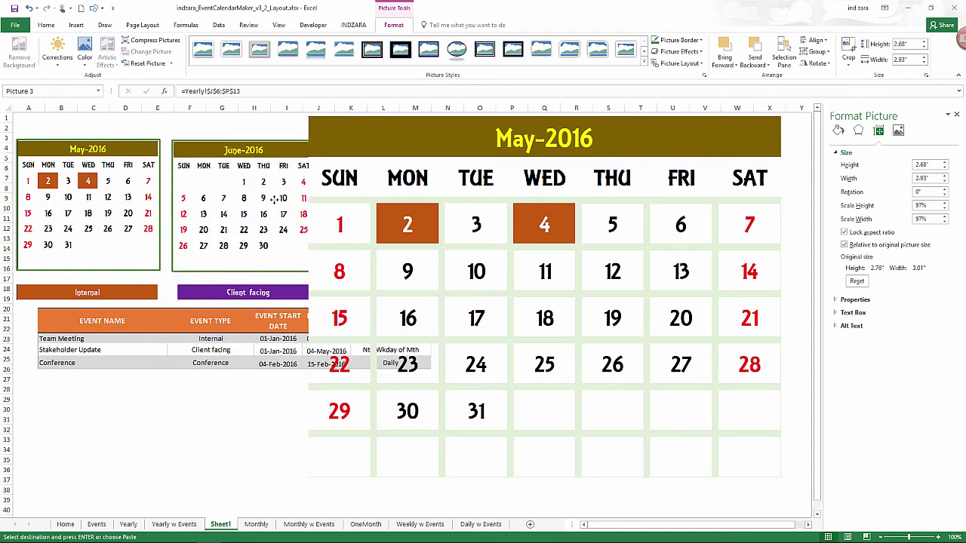
pyautogui.click(349, 203)
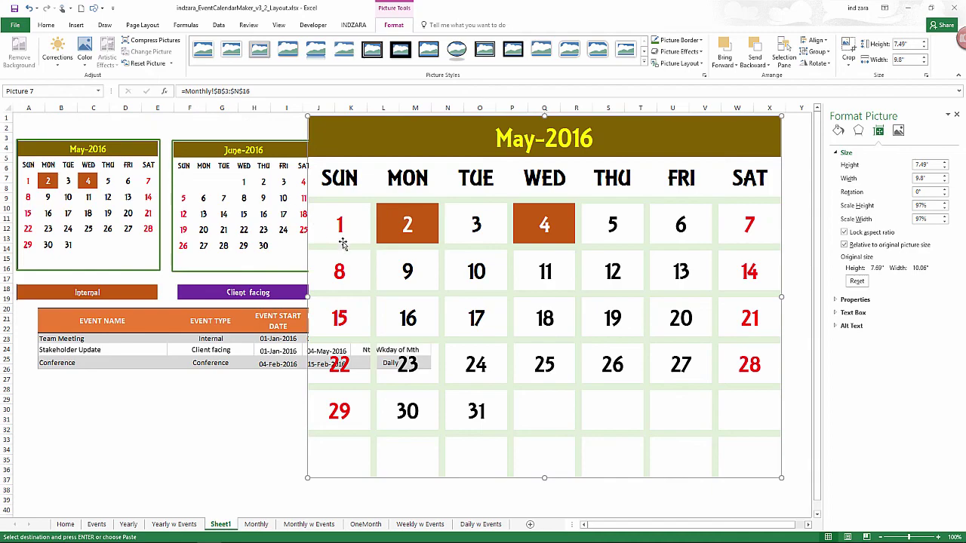
pyautogui.press('Delete')
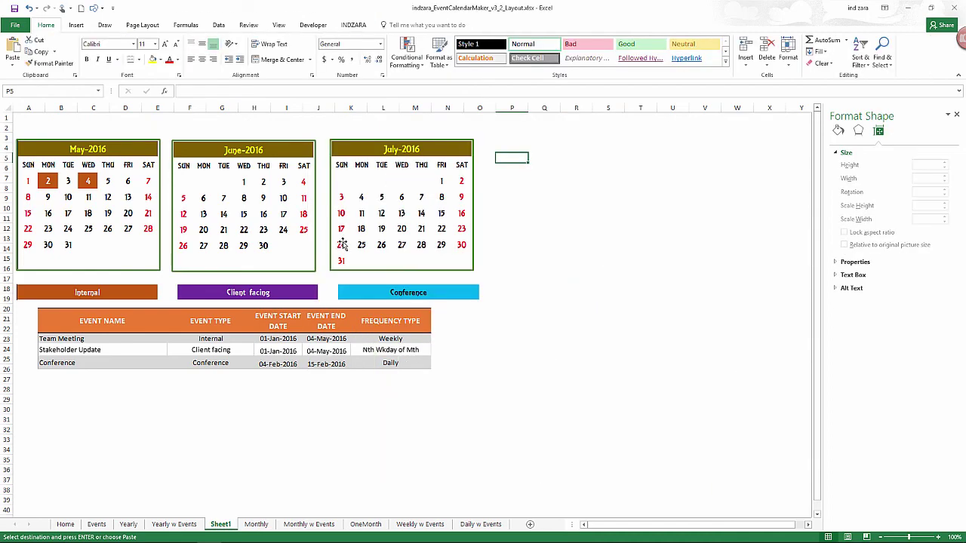